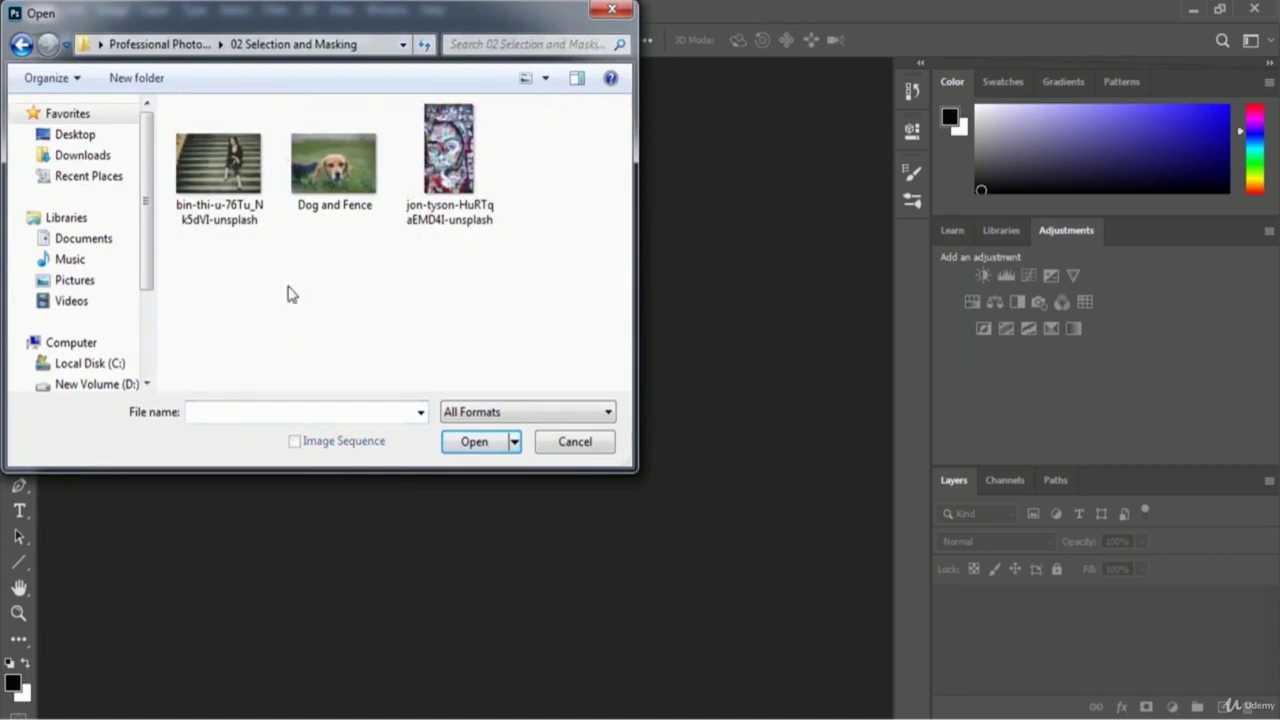
Open the Dog and Fence image and add a new layer named Brush Selection above the background
left_click(337, 201)
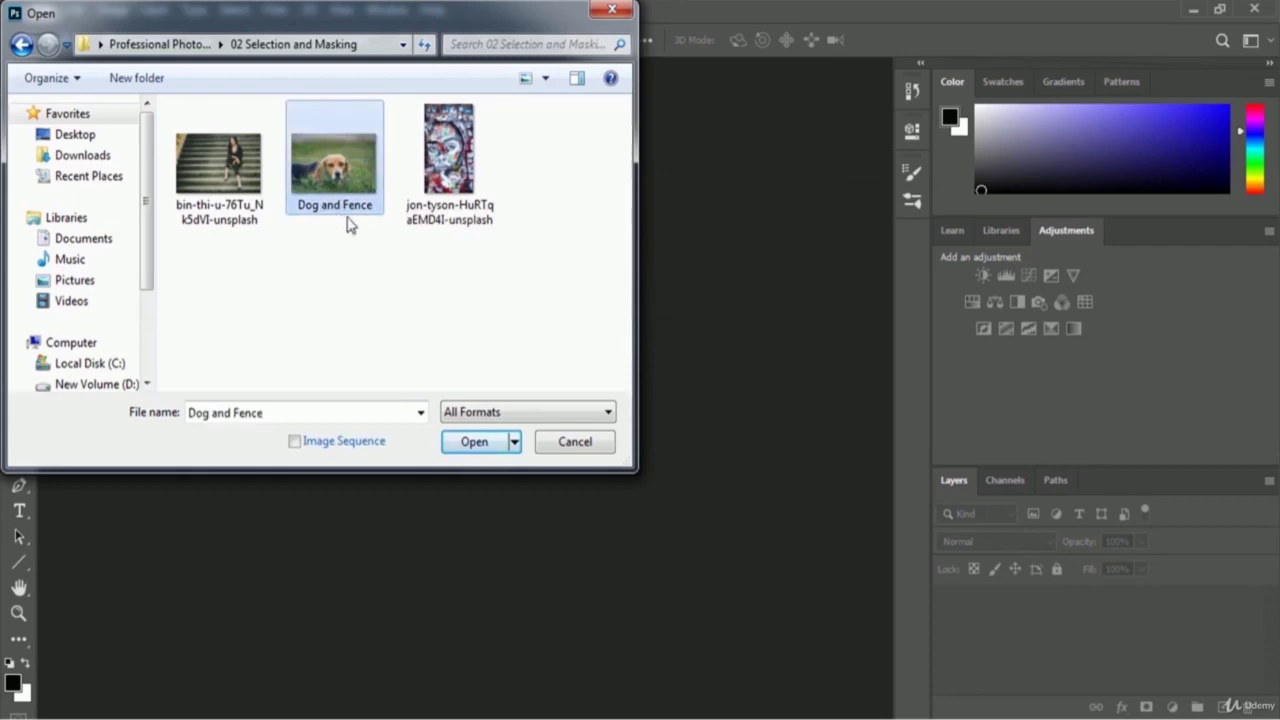
left_click(458, 445)
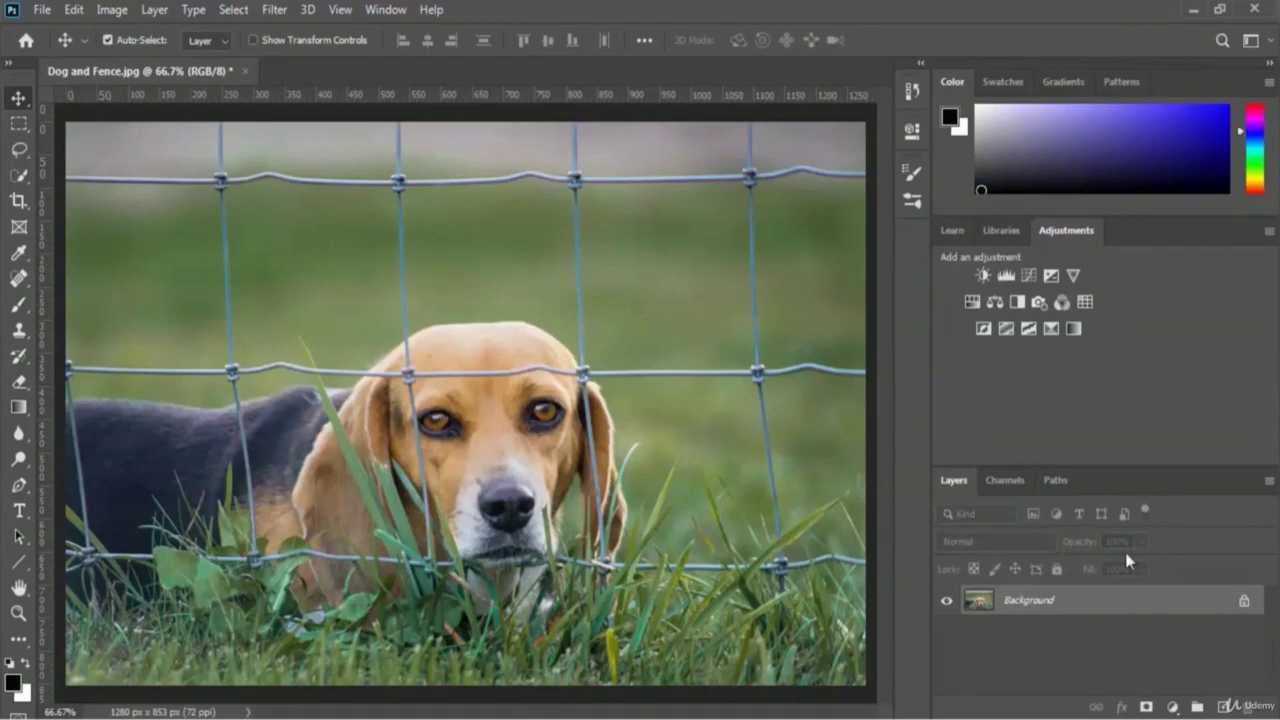
left_click(1224, 707)
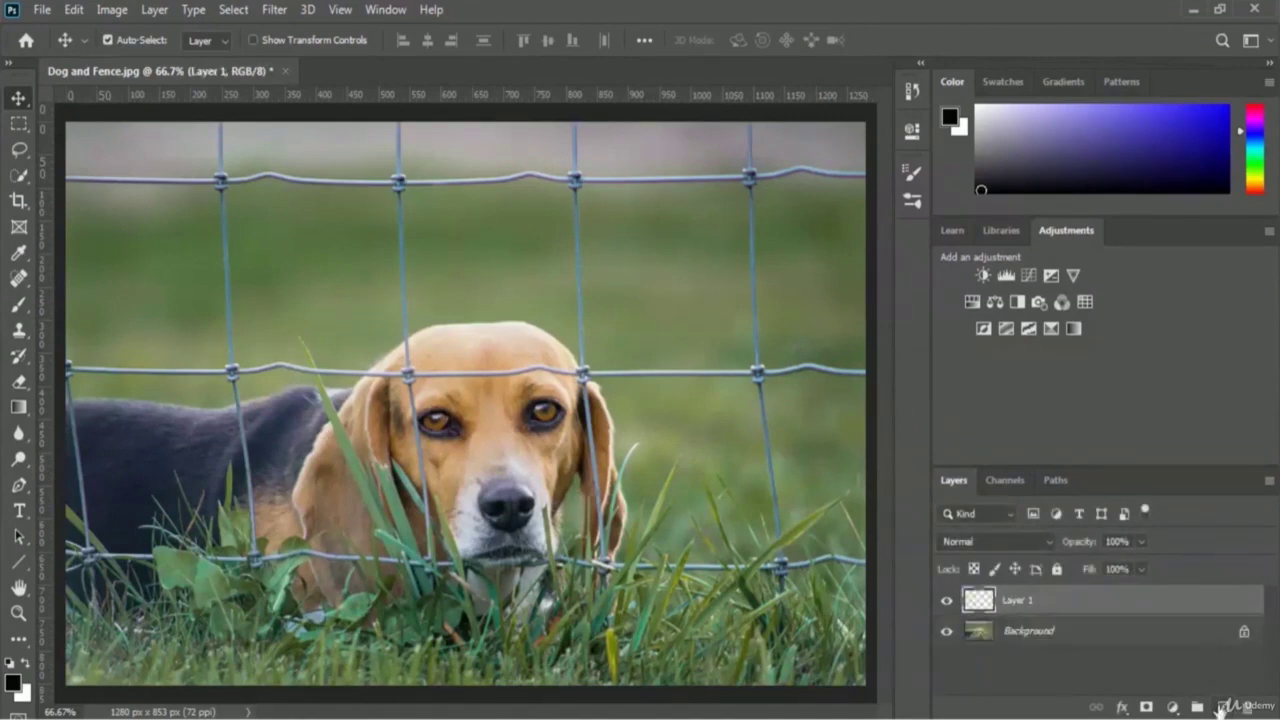
double_click(1018, 601)
type("Brush Selection")
key("Return")
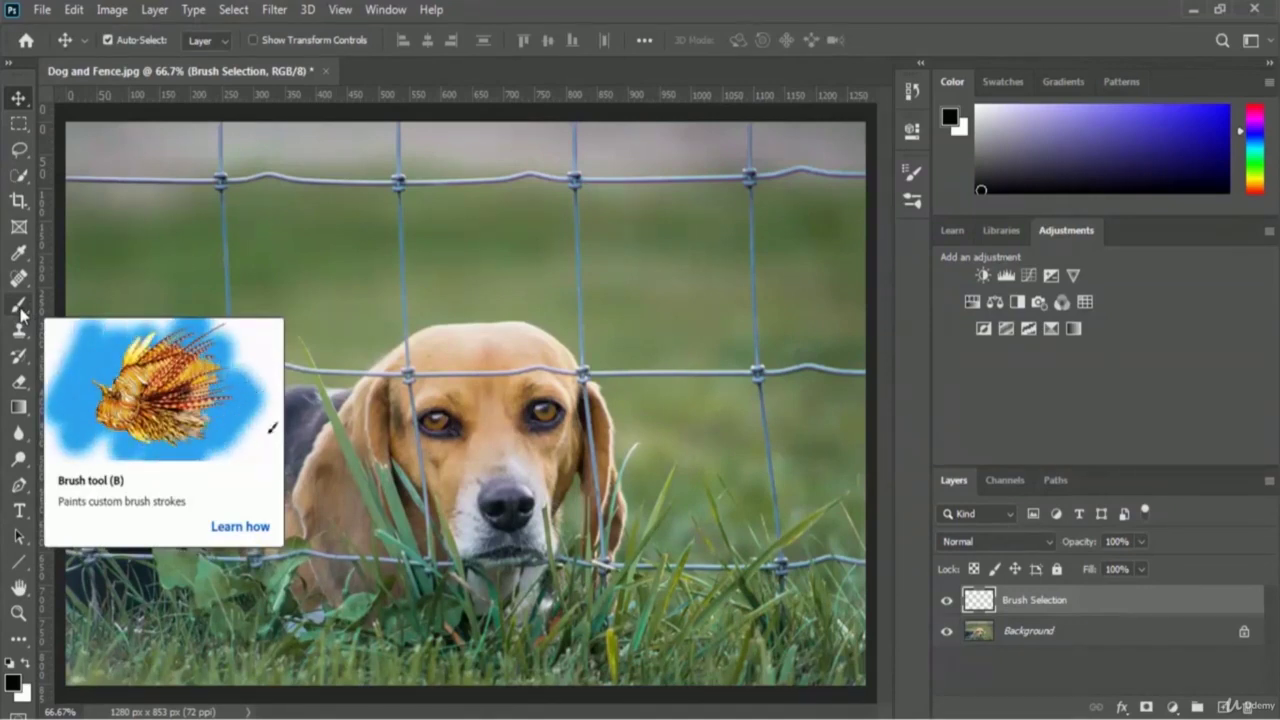
Look through the tools listed in the toolbar customization settings, and close them without changing anything
left_click(19, 641)
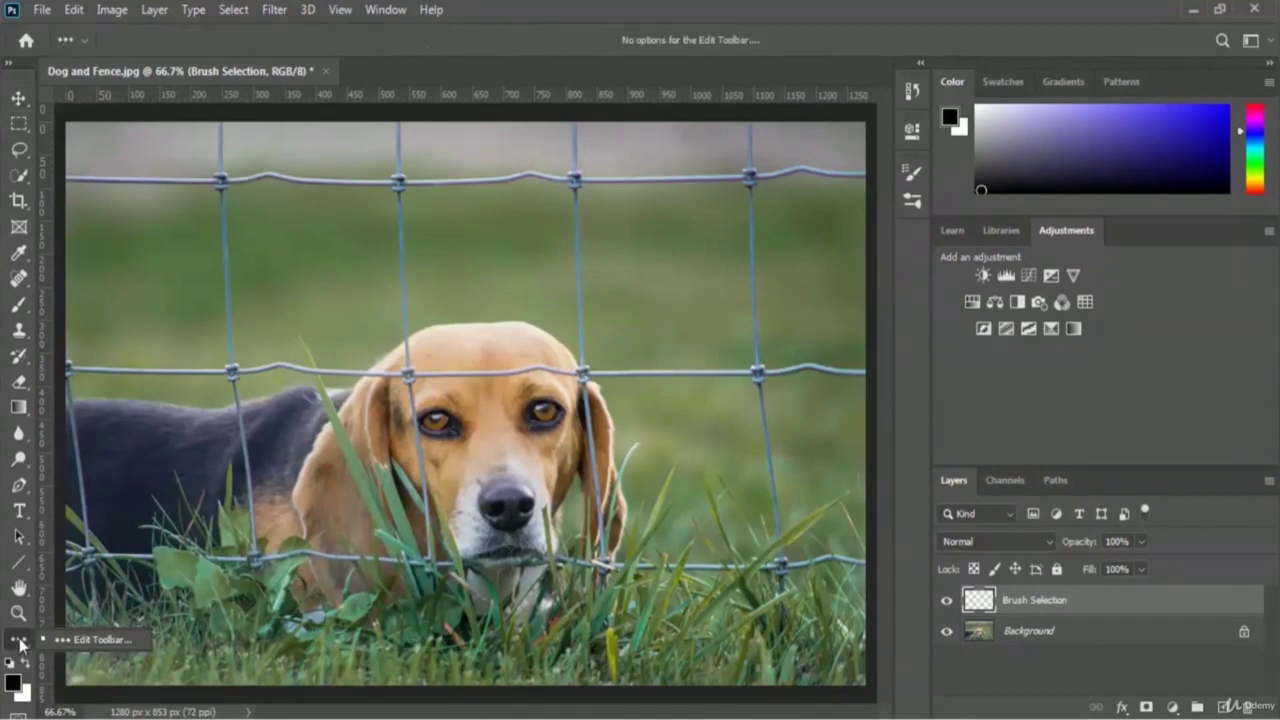
left_click(127, 642)
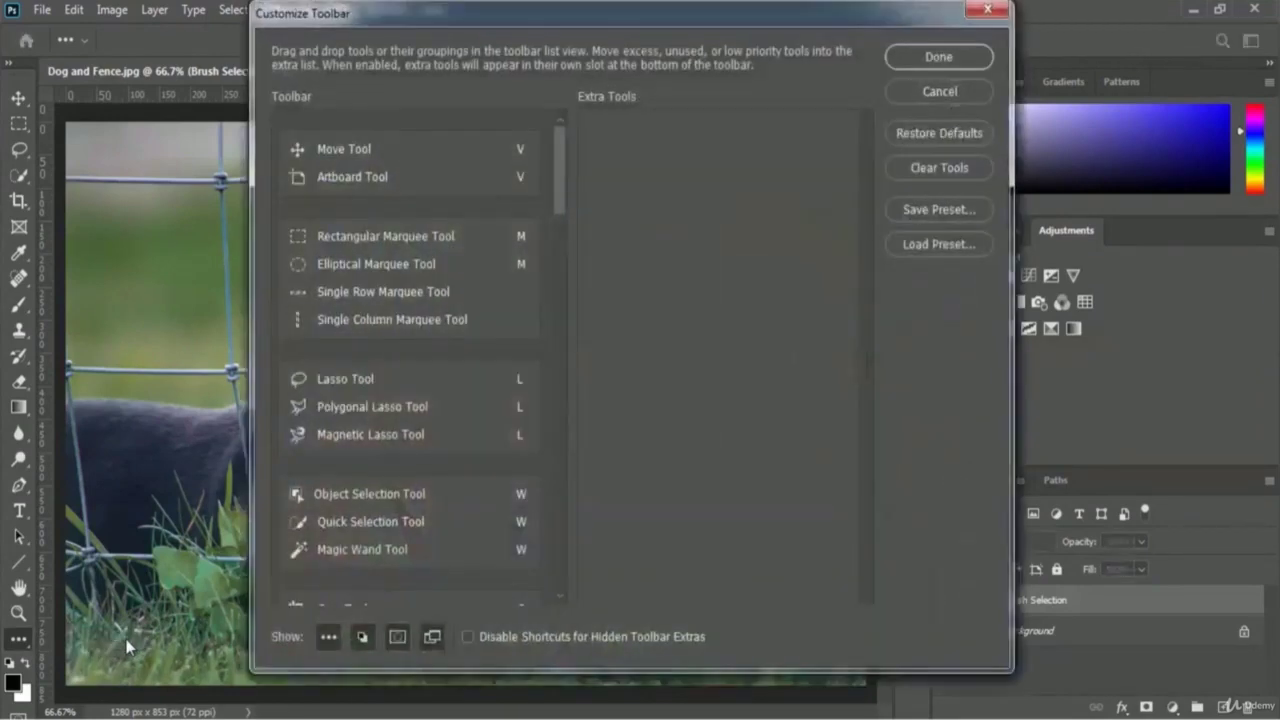
left_click_drag(560, 145, 558, 512)
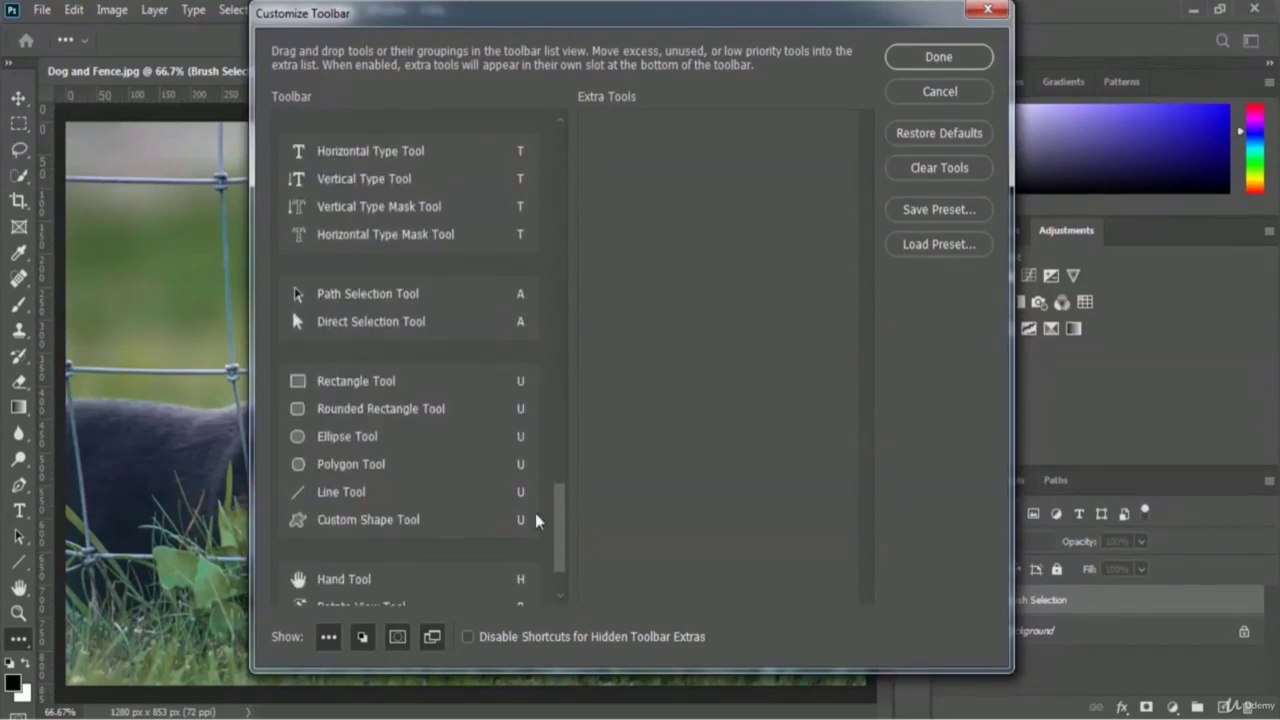
left_click(990, 12)
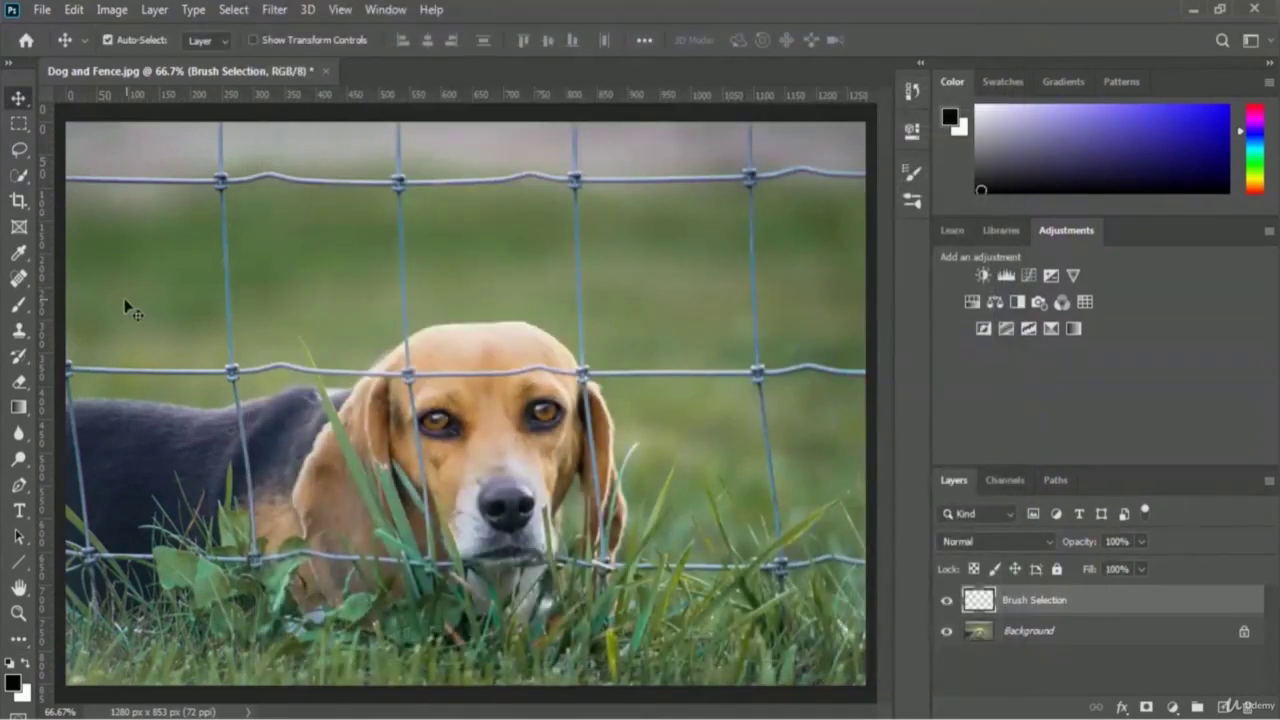
Set up the Brush tool with a 25 px size and 100% hardness
left_click(18, 305)
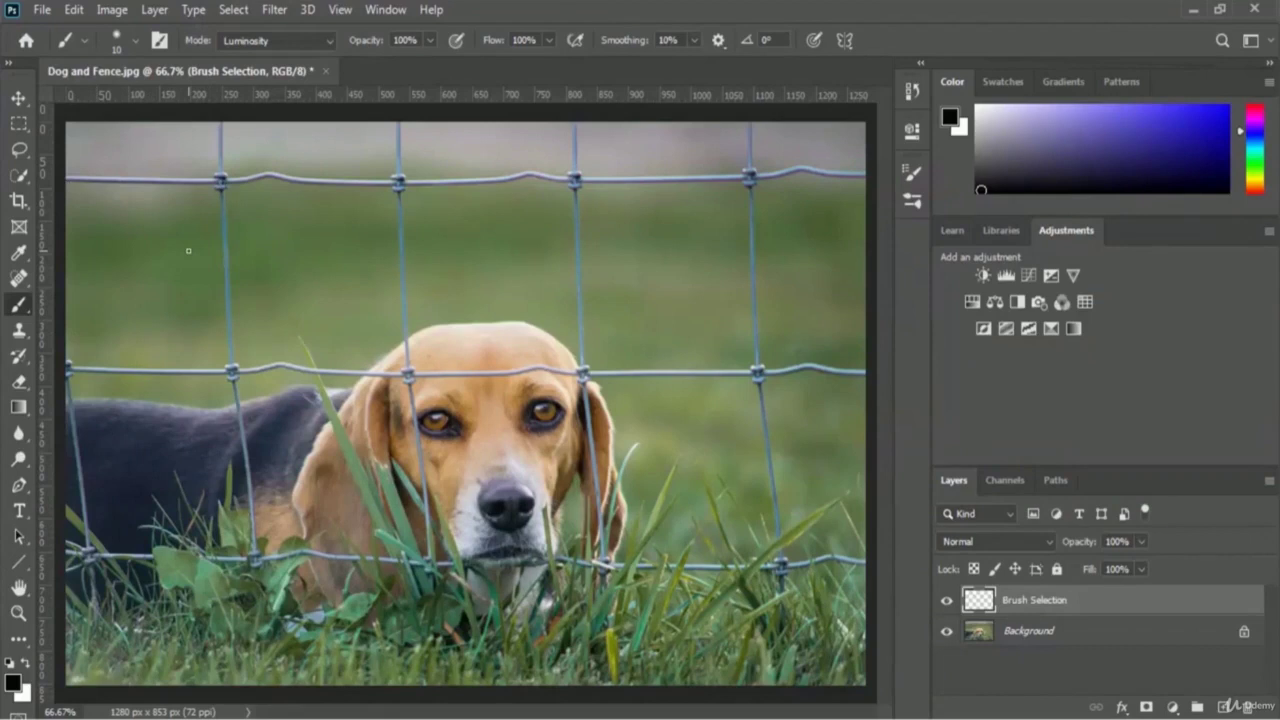
left_click(136, 42)
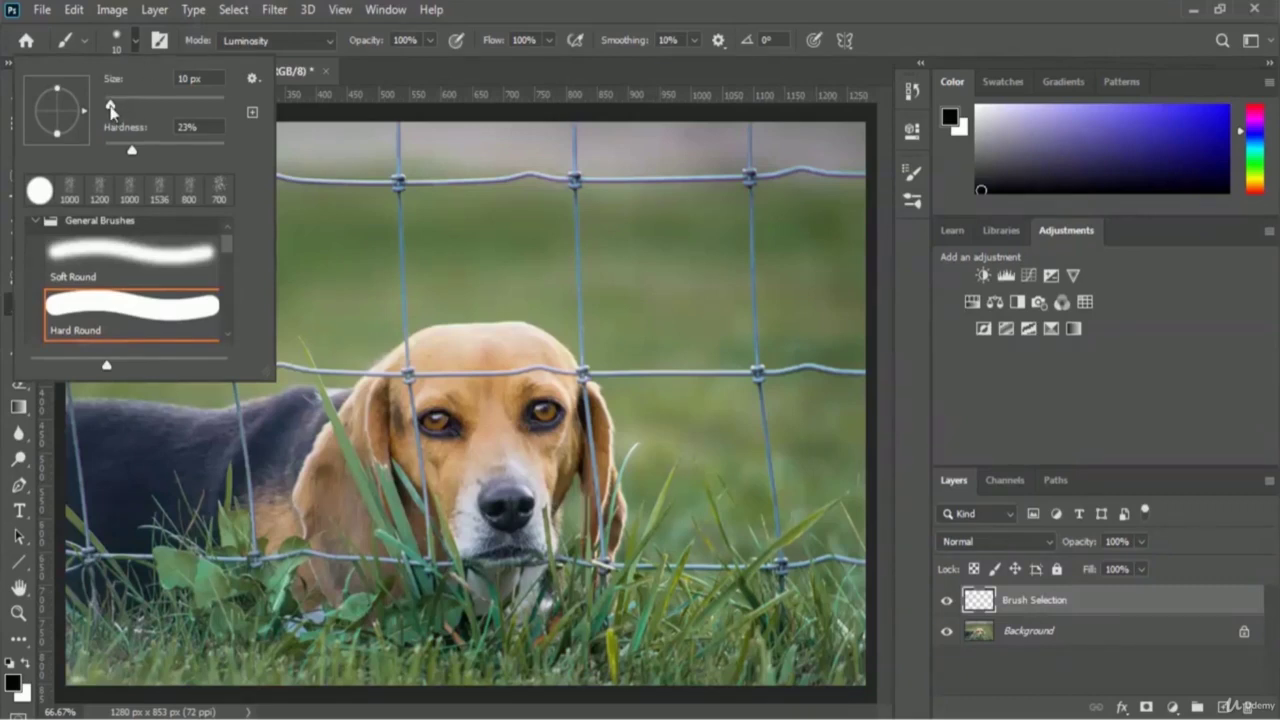
left_click_drag(111, 109, 119, 108)
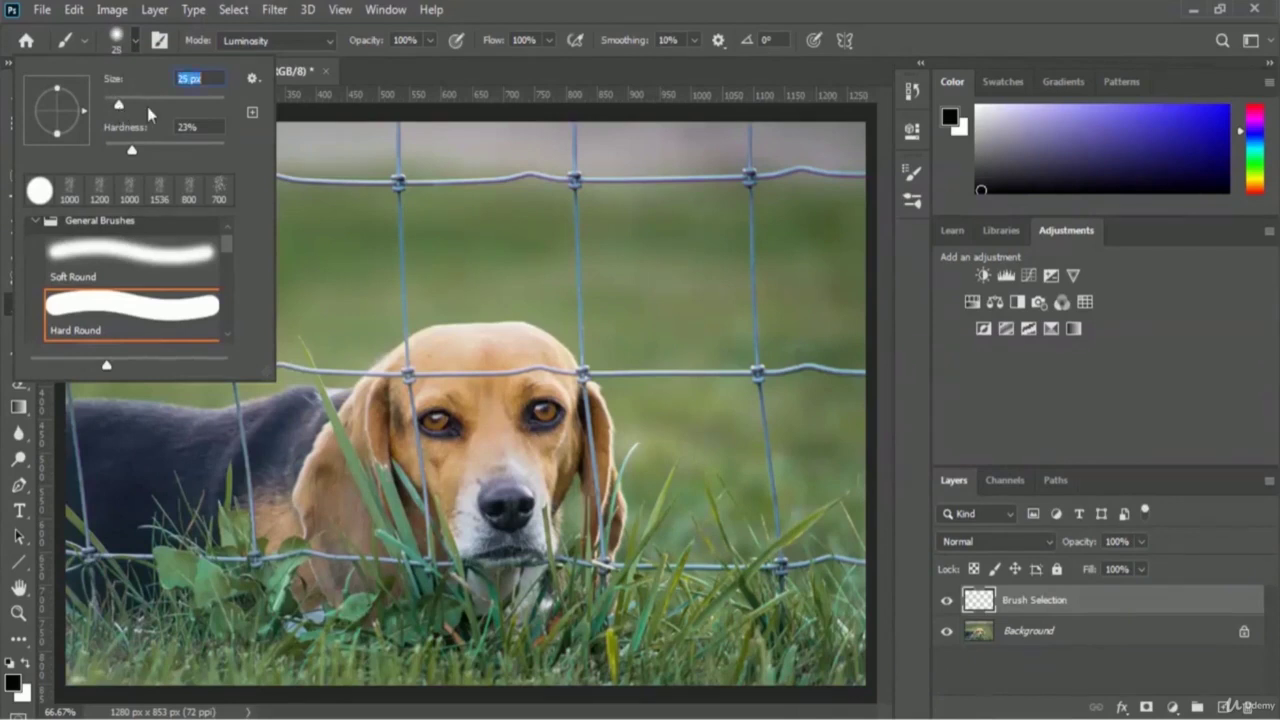
left_click(207, 80)
left_click_drag(131, 152, 228, 150)
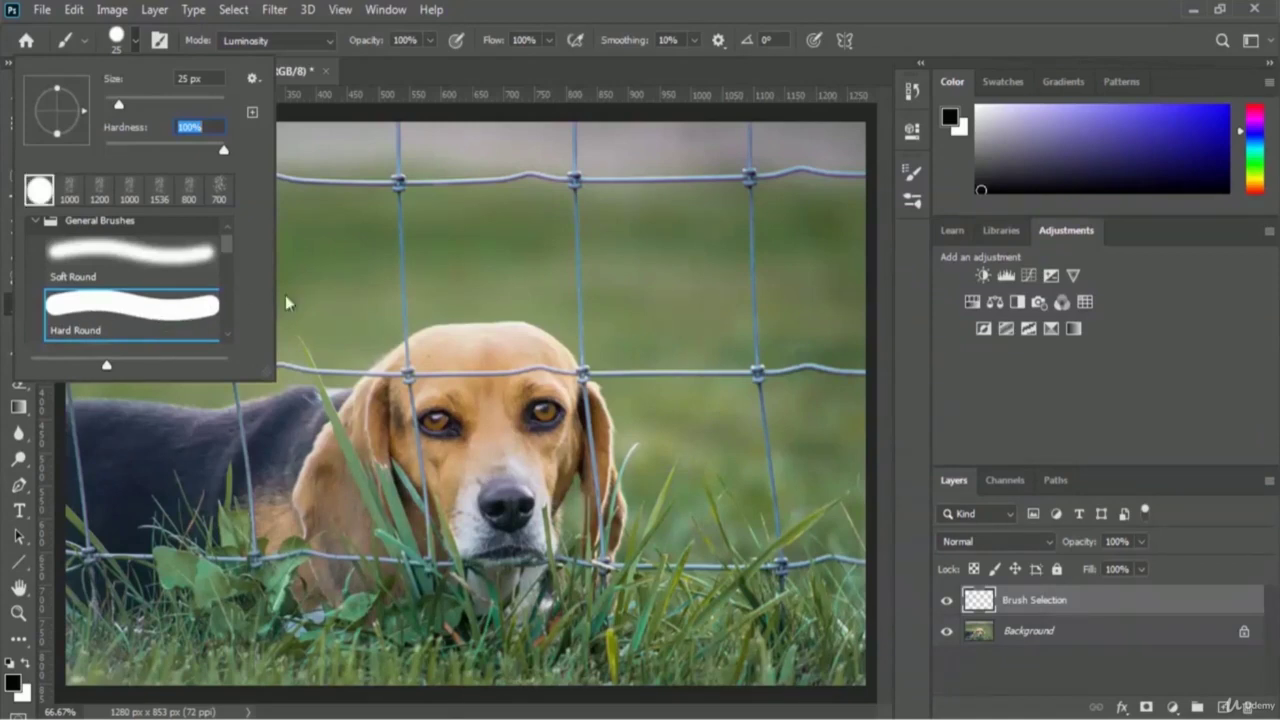
left_click(598, 69)
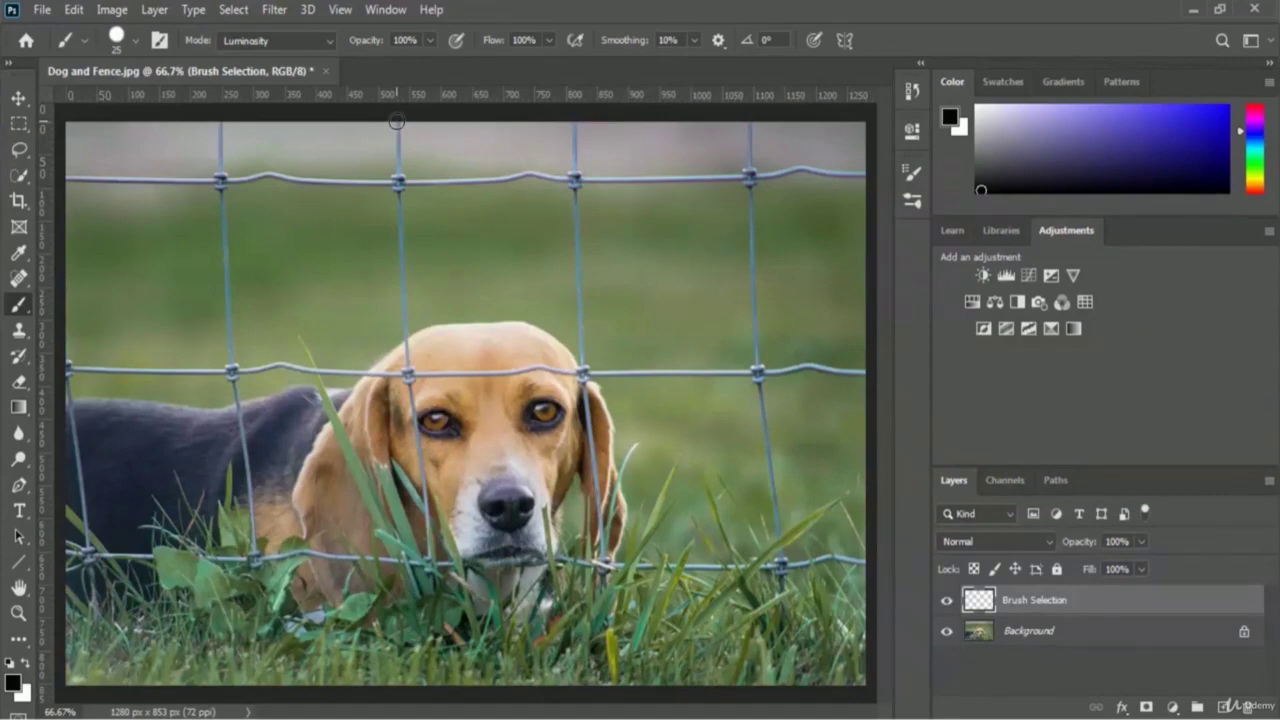
Paint connected black strokes over the vertical fence wire crossing the dog's back, from the image's upper edge down to the lowest horizontal wire
left_click(340, 10)
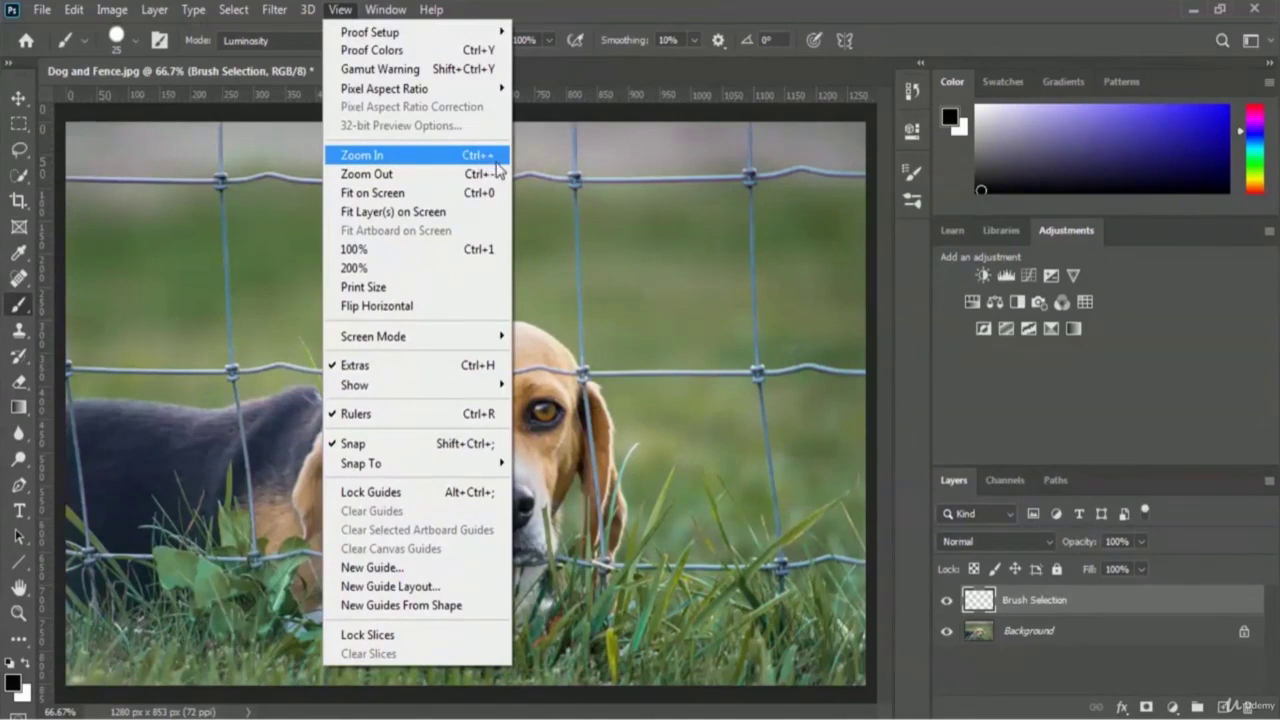
left_click(397, 158)
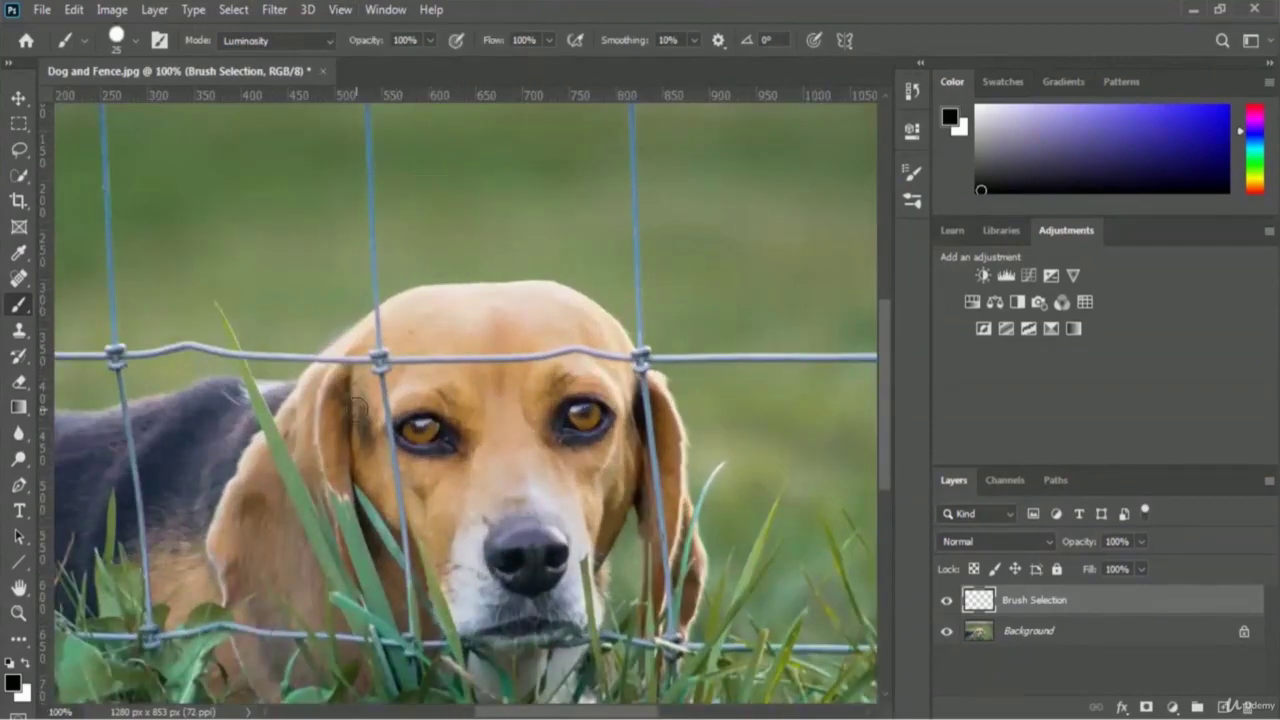
scroll(387, 412, "up", 1)
scroll(387, 412, "up", 3)
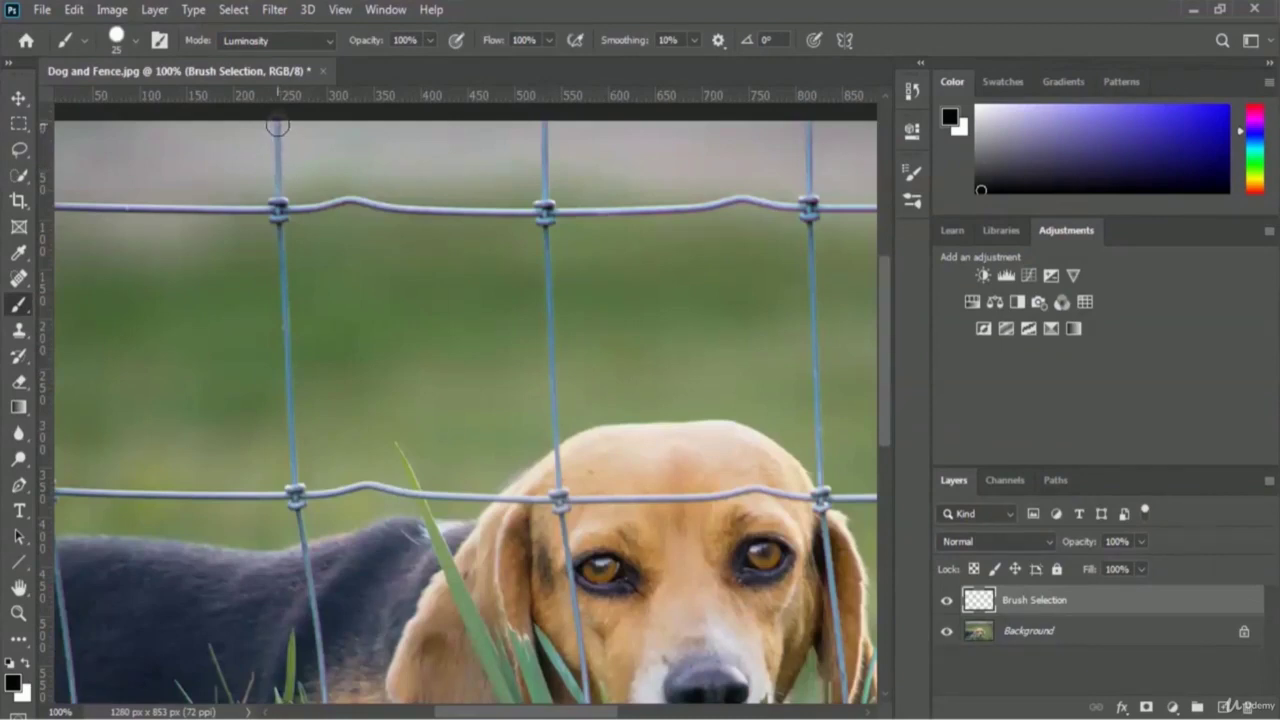
left_click(277, 128)
left_click_drag(276, 128, 277, 207)
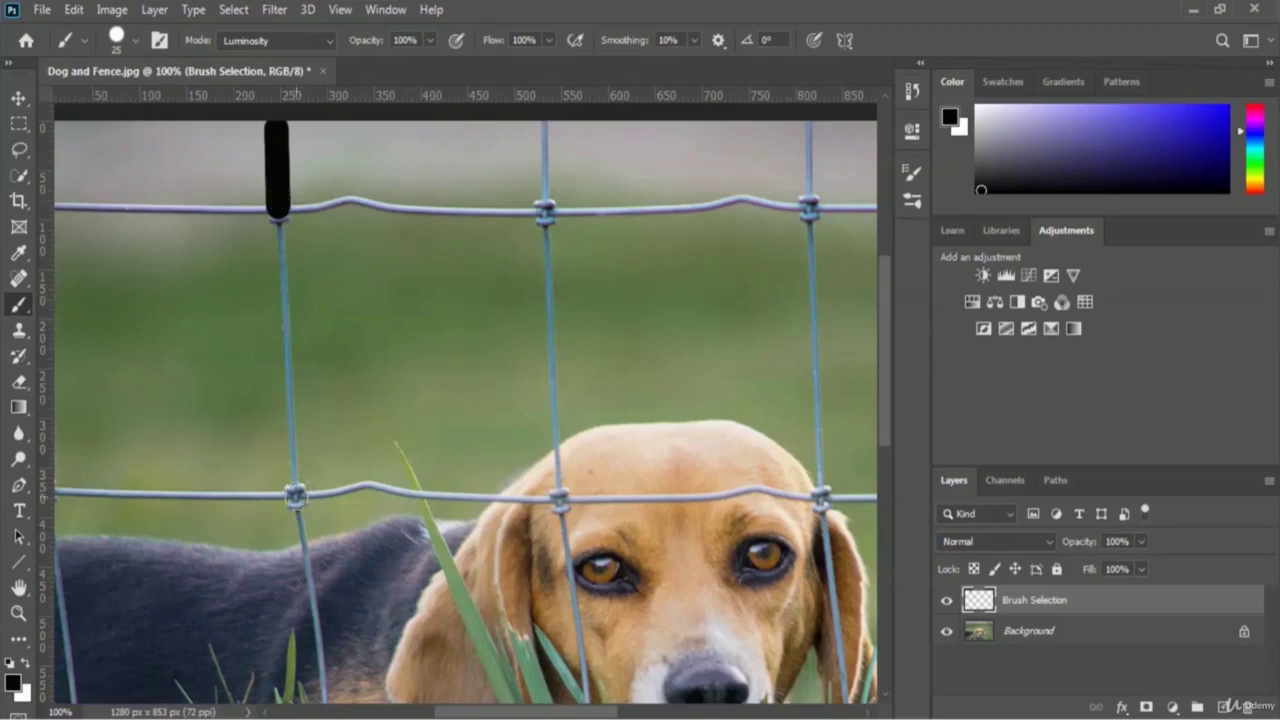
left_click(294, 493, "shift")
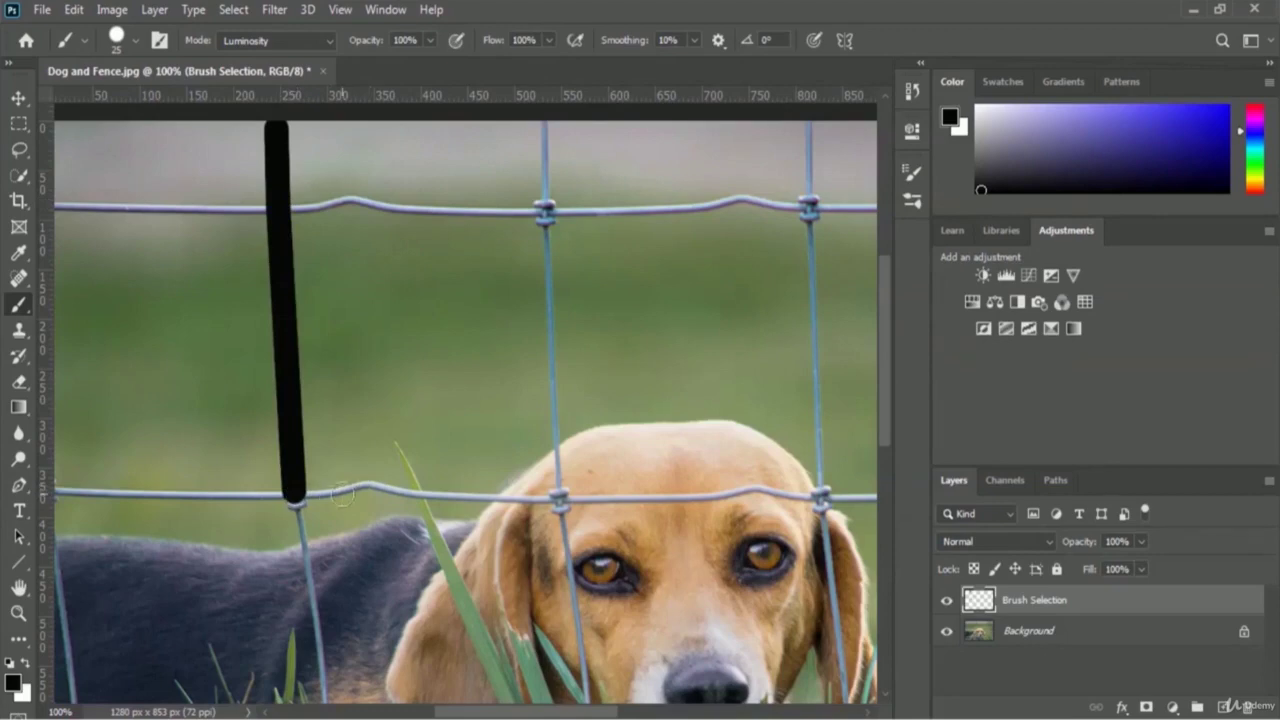
left_click(314, 596, "shift")
scroll(313, 597, "down", 3)
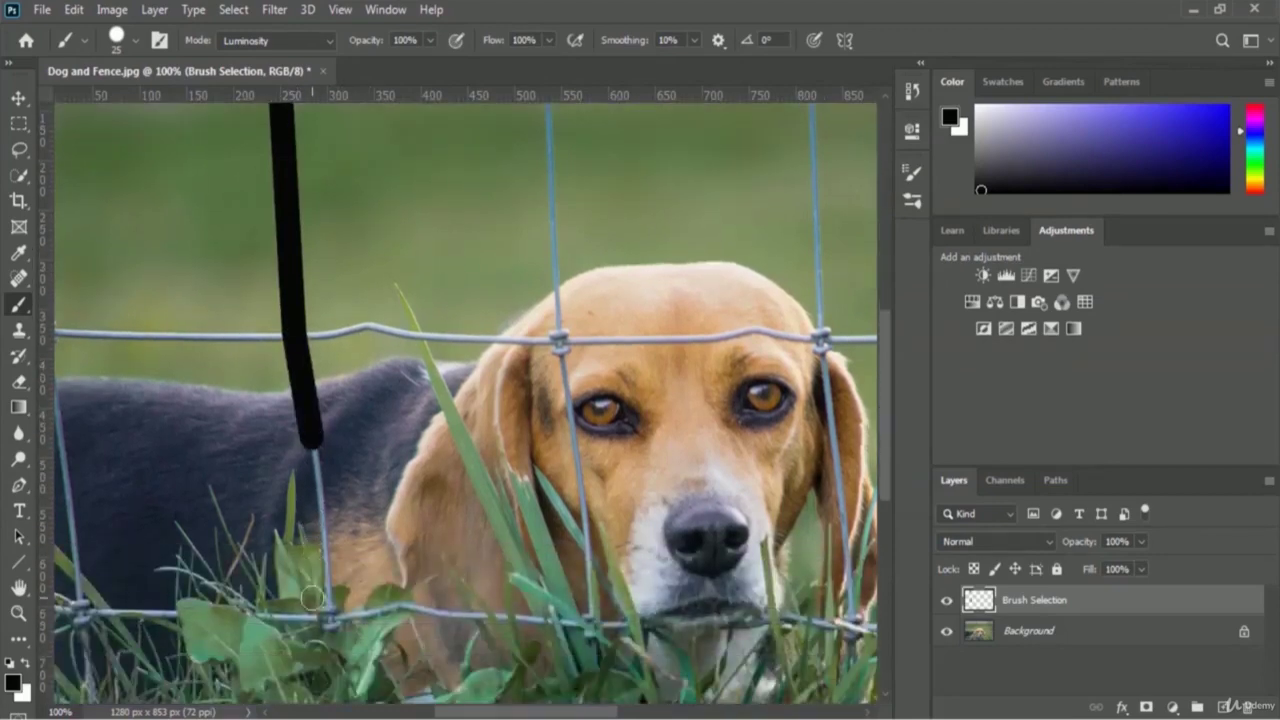
scroll(313, 597, "down", 2)
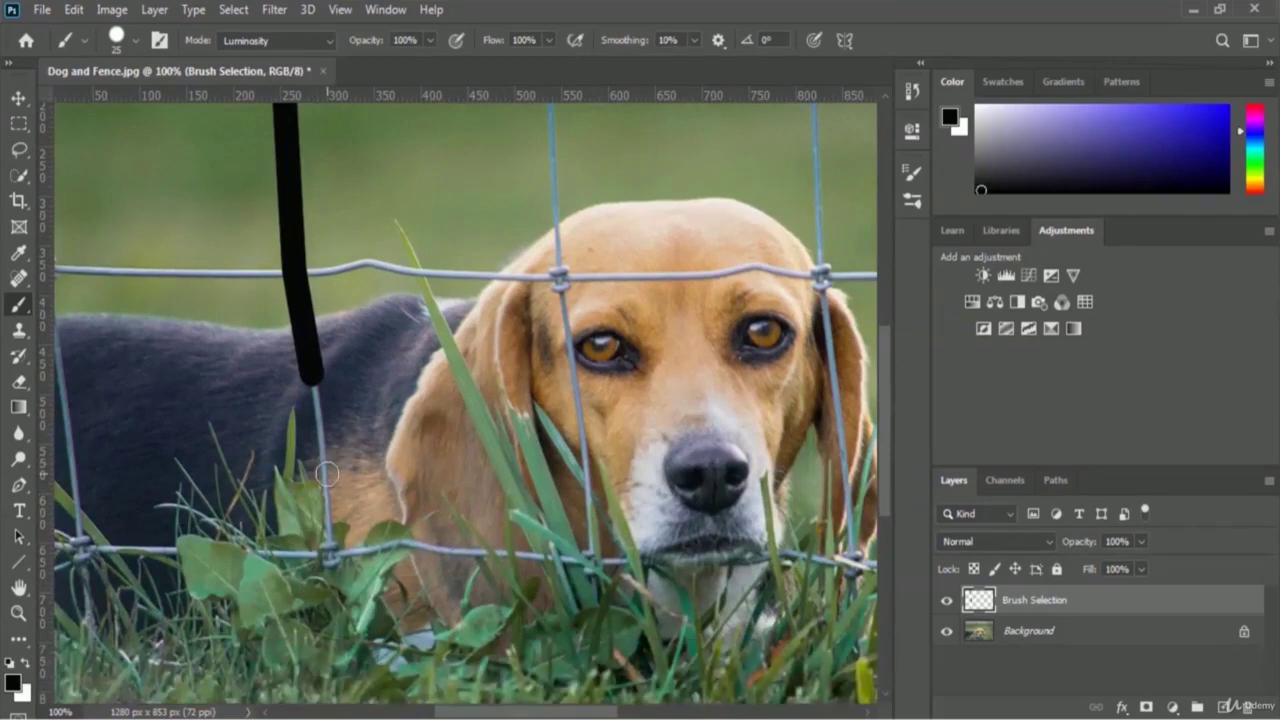
left_click(327, 474, "shift")
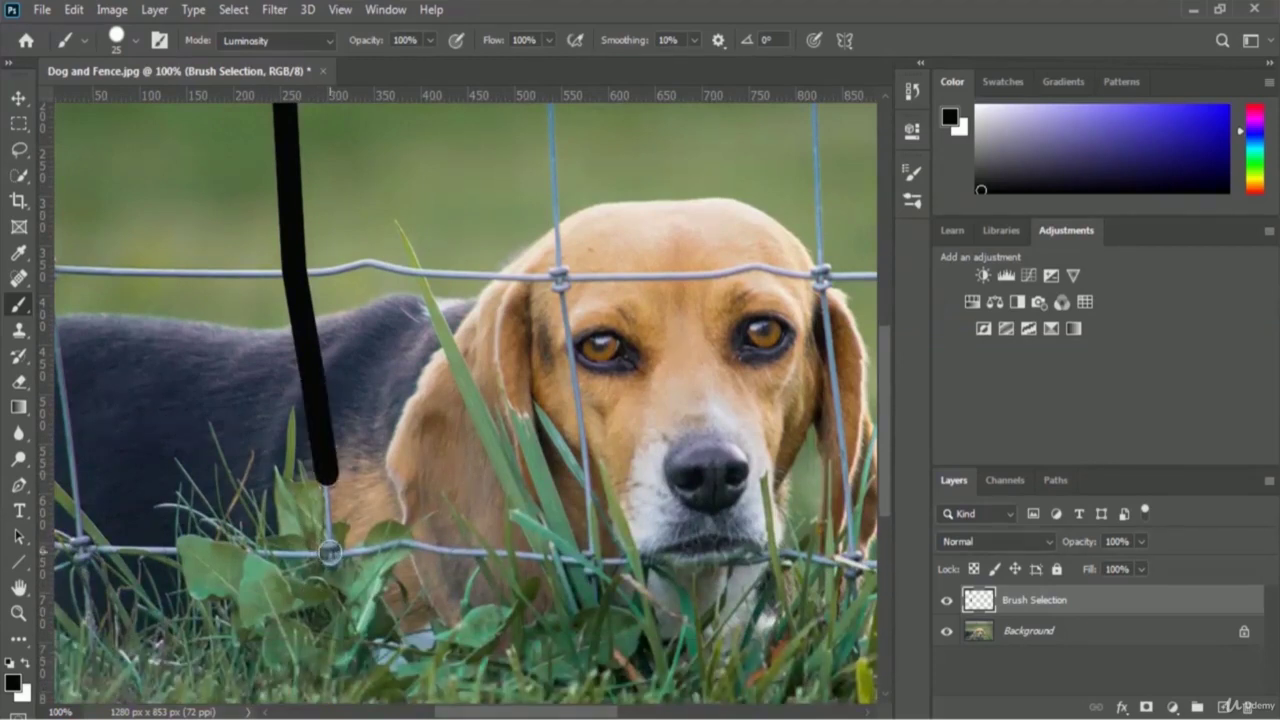
left_click(330, 552, "shift")
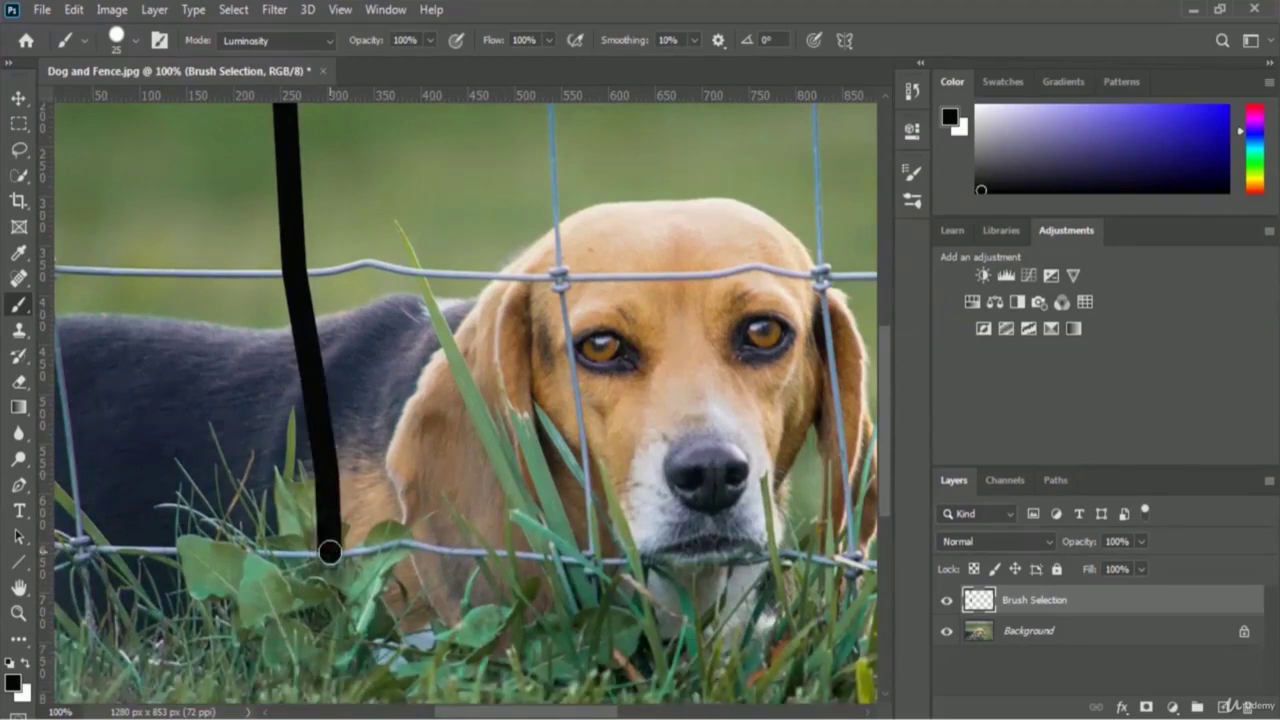
Paint straight black strokes over the lower, vertical and middle wires to close the fence rectangle around the dog's ear
left_click(406, 545, "shift")
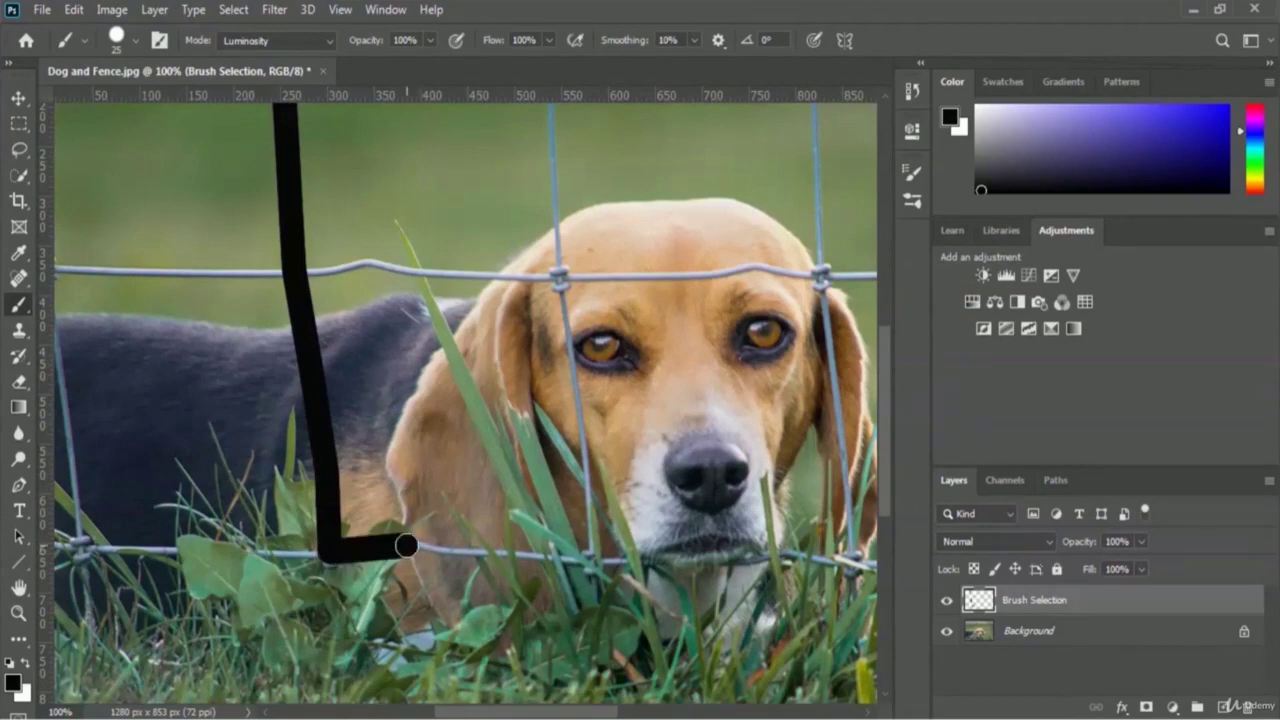
left_click(482, 548, "shift")
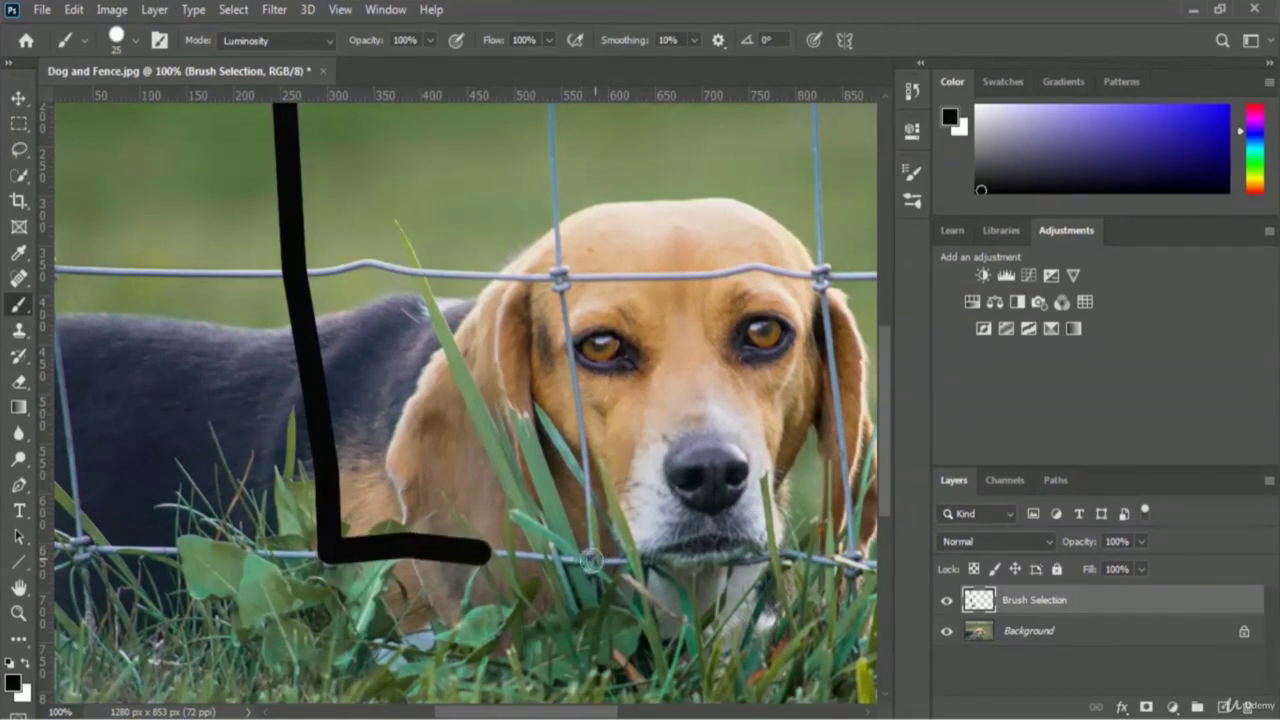
left_click(591, 561, "shift")
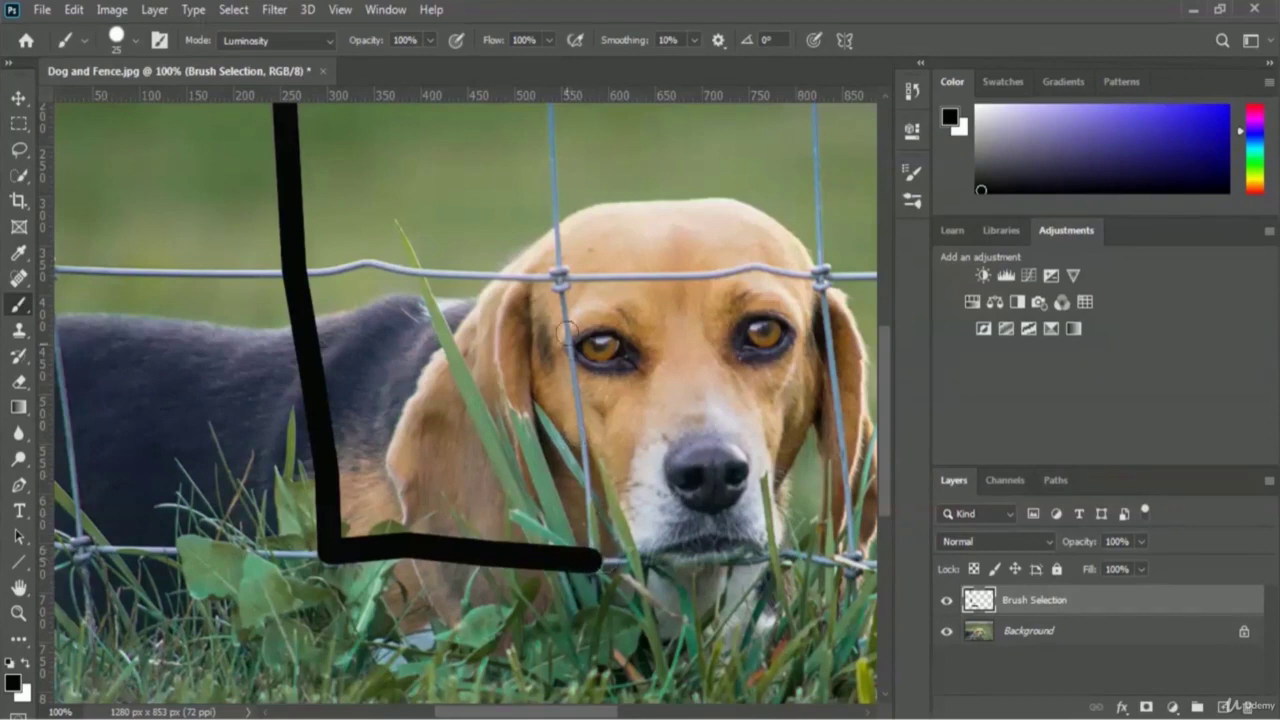
left_click(559, 278, "shift")
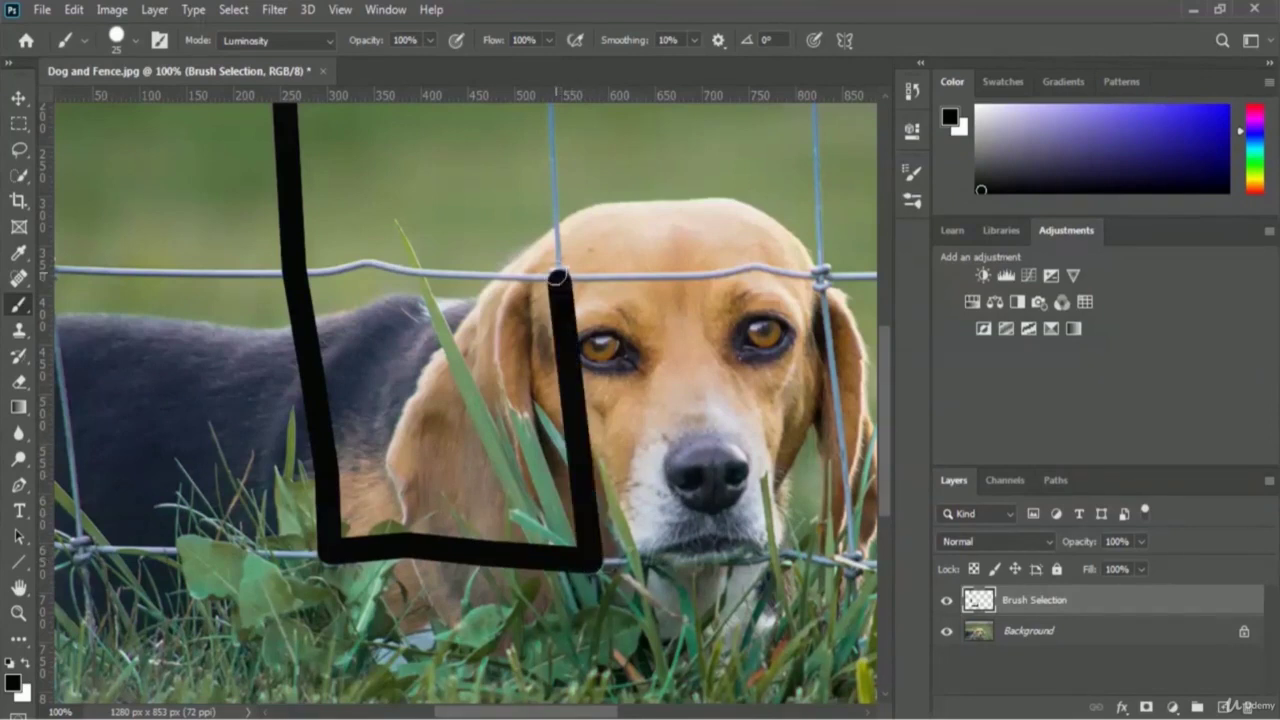
left_click(451, 276, "shift")
left_click(369, 262, "shift")
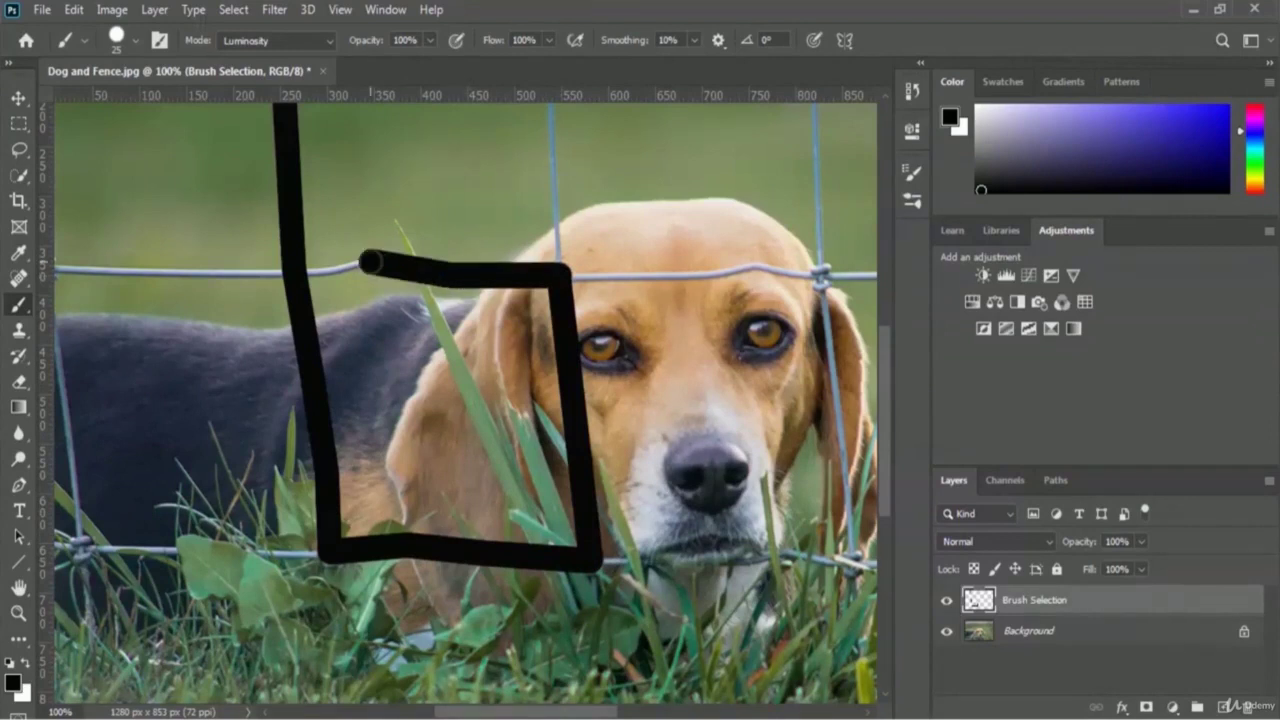
left_click(295, 273, "shift")
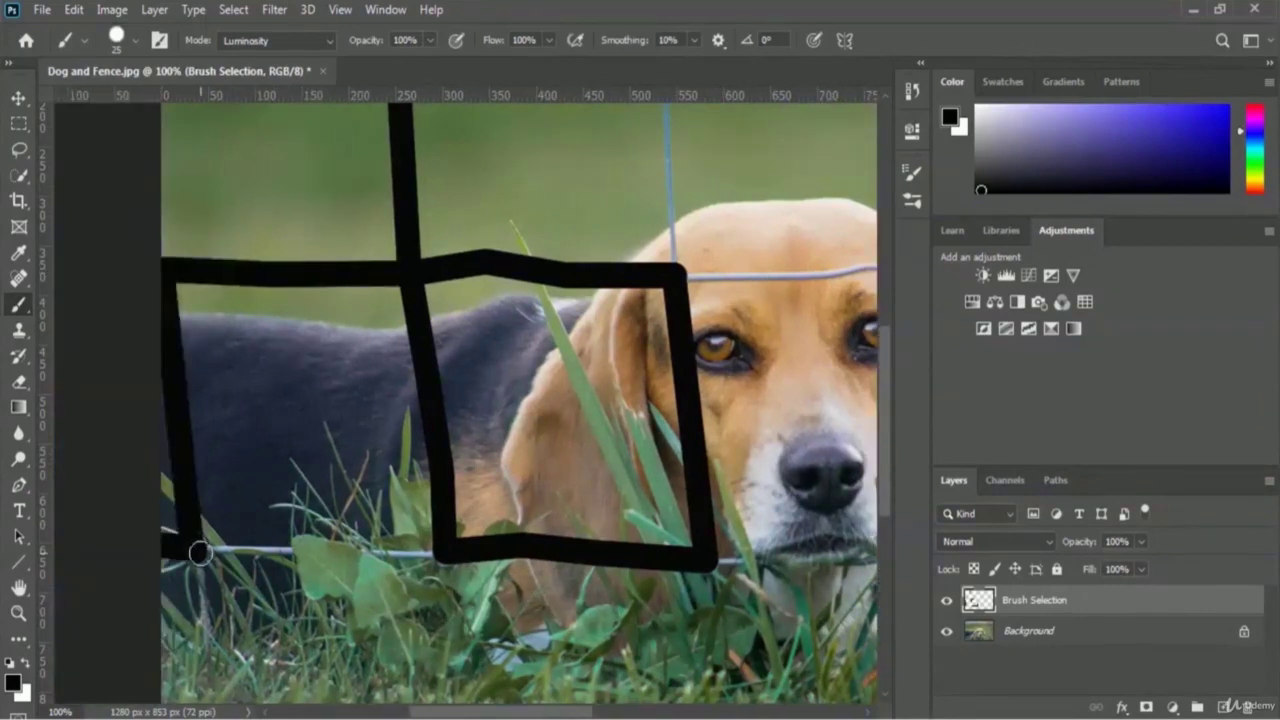
Paint over the uppermost horizontal wire from the vertical wire above the dog's ear to the image's left edge
scroll(436, 554, "up", 4)
left_click(660, 240, "shift")
left_click(543, 243, "shift")
left_click(477, 230, "shift")
left_click(404, 242, "shift")
left_click(164, 240, "shift")
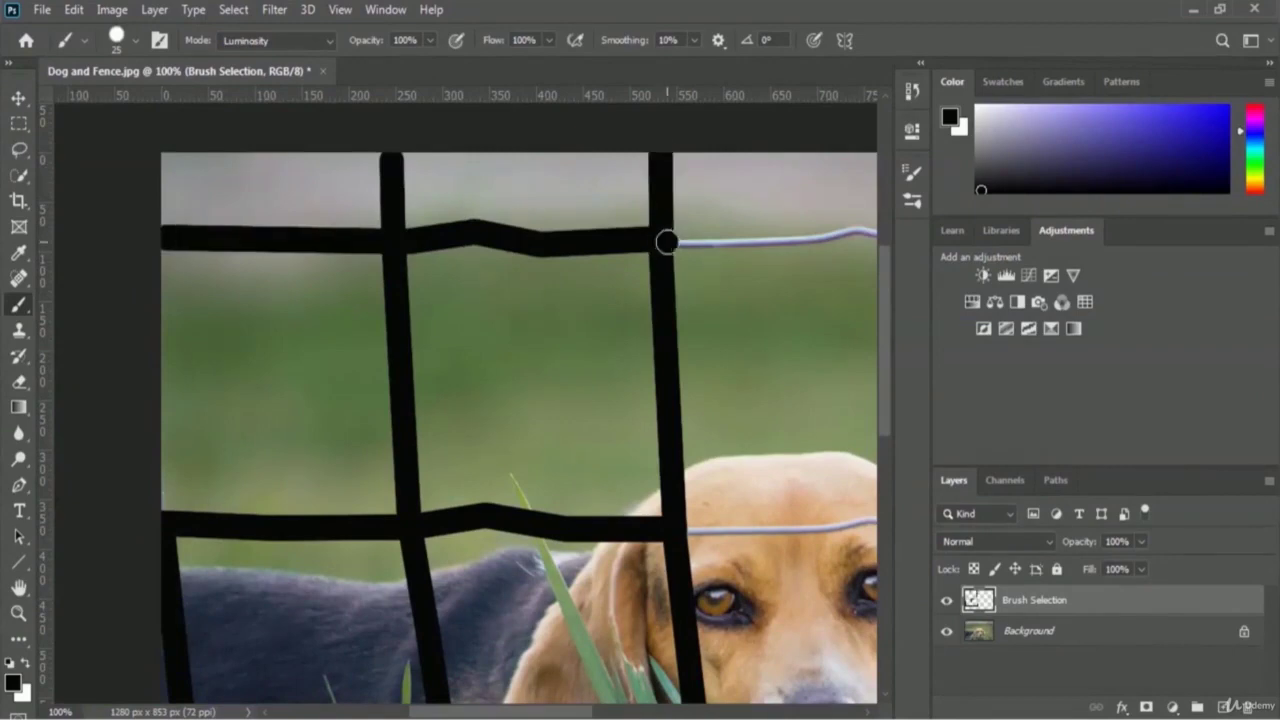
Paint over the rest of the uppermost horizontal wire to the image's right edge, including the two short vertical wires above it
left_click(828, 237, "shift")
scroll(828, 237, "right", 6)
left_click(370, 238, "shift")
left_click(369, 150, "shift")
left_click(631, 236, "shift")
left_click(629, 147, "shift")
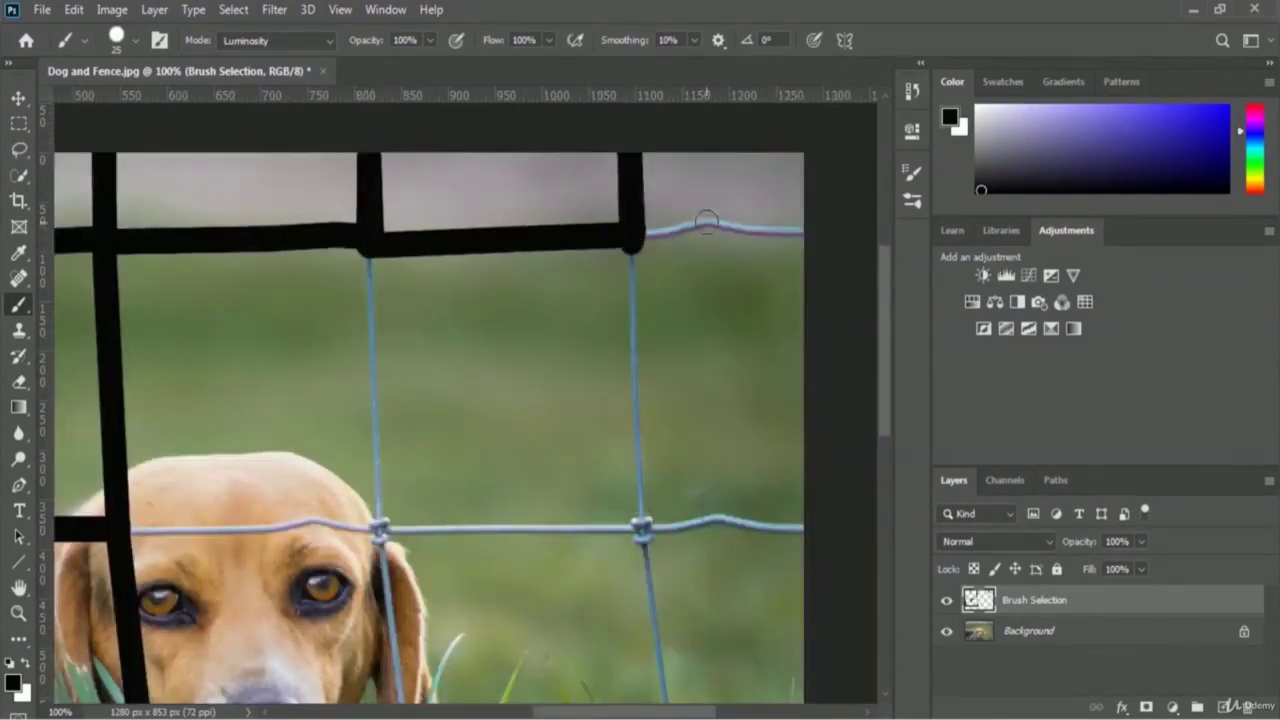
left_click(706, 221, "shift")
left_click(804, 231, "shift")
Paint over the two right-hand vertical wires between the upper and middle horizontals, and over the middle wire towards the dog's forehead
left_click(631, 246)
left_click(639, 531, "shift")
left_click(804, 525, "shift")
left_click(374, 529, "shift")
left_click(365, 257)
left_click(374, 529, "shift")
left_click(234, 525, "shift")
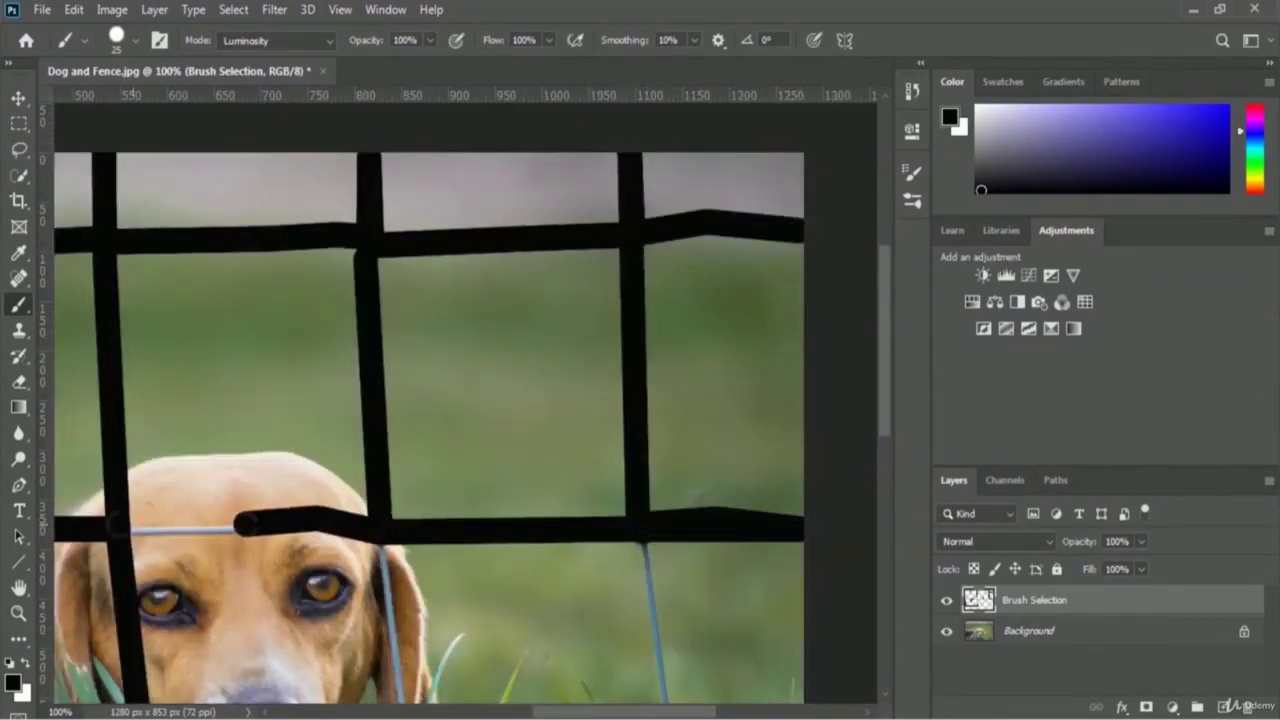
Paint over the vertical wire crossing the dog's right-hand ear and the lowest wire on both sides of its muzzle
scroll(234, 525, "down", 3)
left_click(412, 628, "shift")
left_click(349, 615, "shift")
left_click(322, 622, "shift")
left_click(308, 627, "shift")
left_click(172, 622)
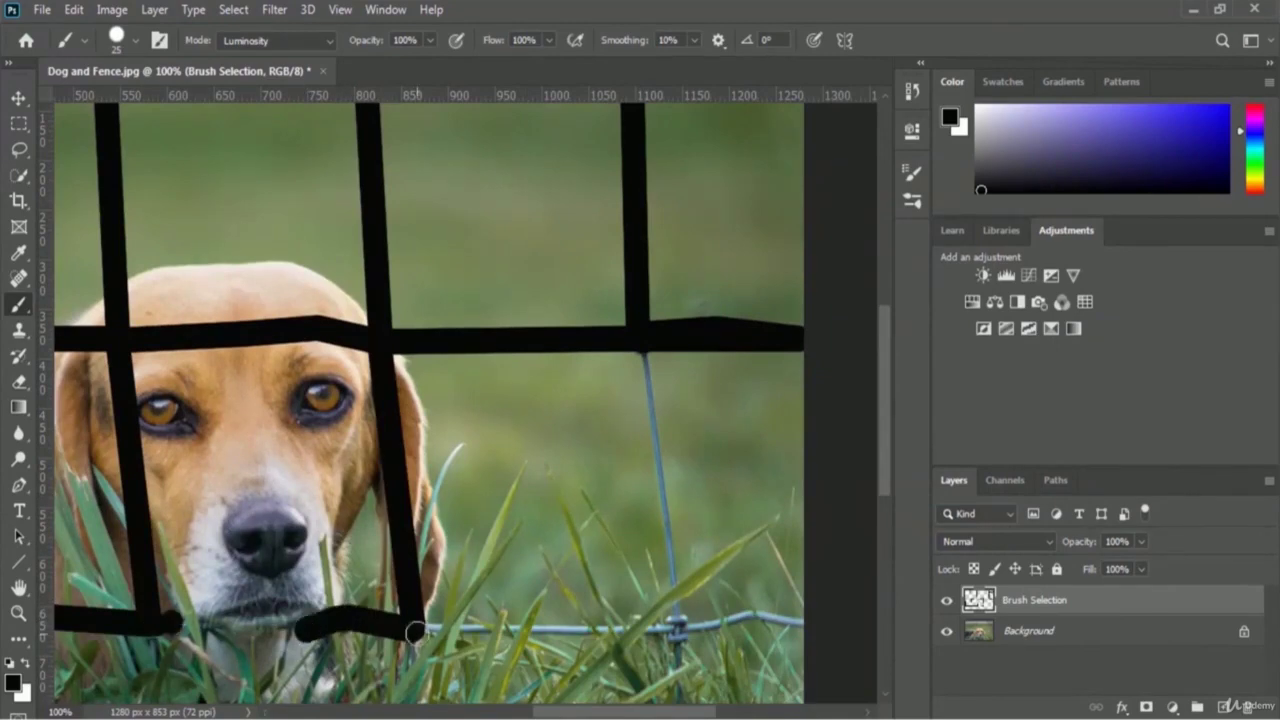
Paint over the lowest wire from the dog's ear to the image's right edge and the remaining lower section of the last vertical wire
left_click(417, 632)
left_click(563, 629, "shift")
left_click(680, 628, "shift")
left_click(804, 620, "shift")
left_click(678, 618)
left_click(646, 349, "shift")
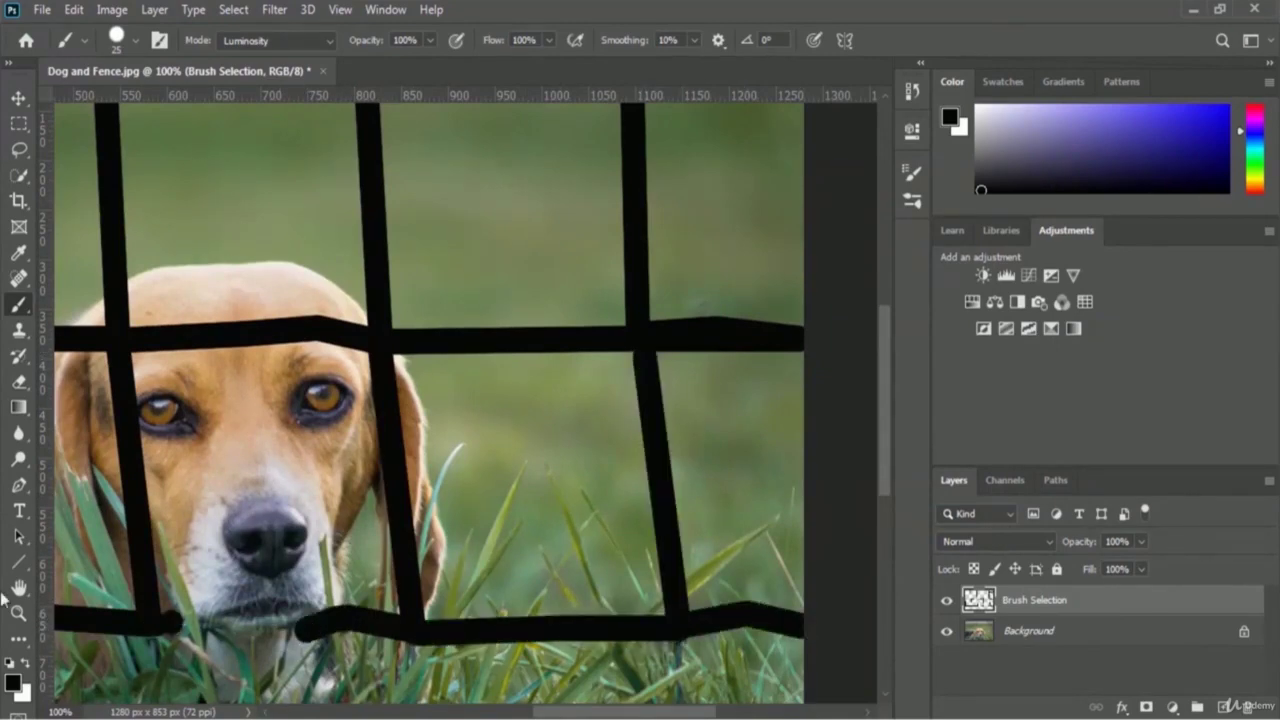
Hide the Brush Selection layer and load its painted strokes as a selection with the Background layer active
key("ctrl+minus")
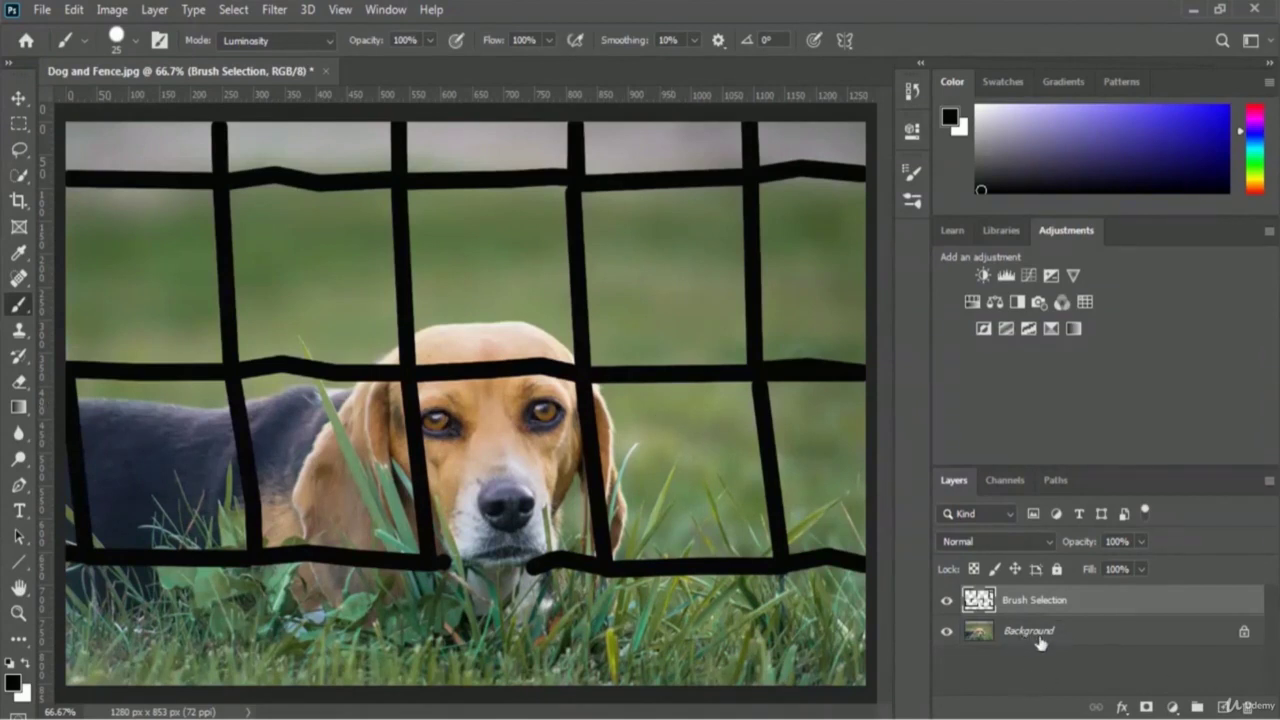
left_click(981, 642)
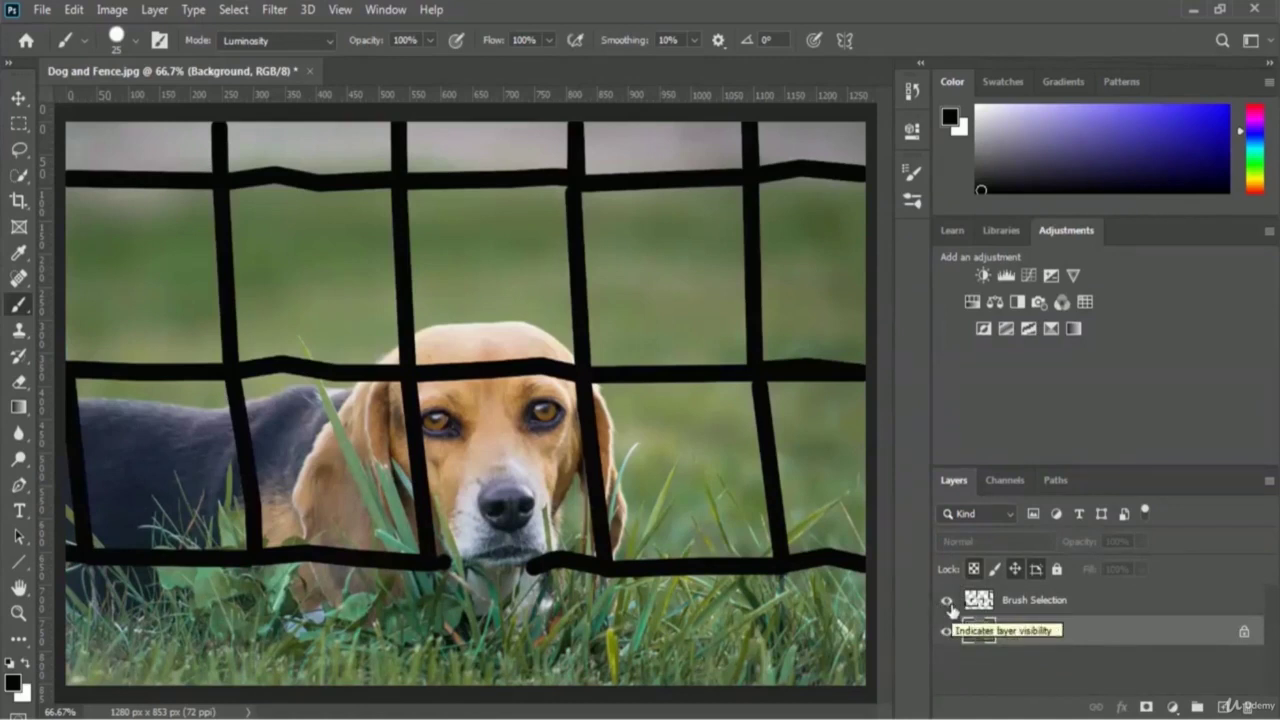
left_click(946, 603)
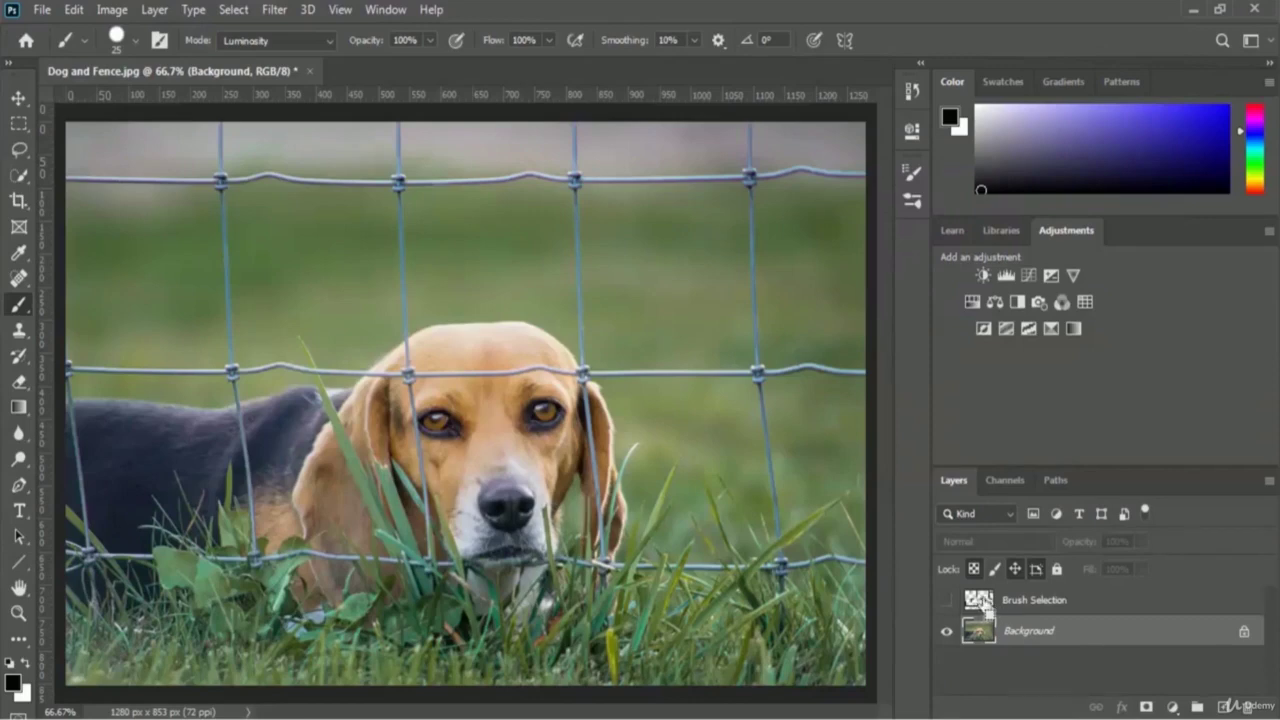
left_click(980, 600, "ctrl")
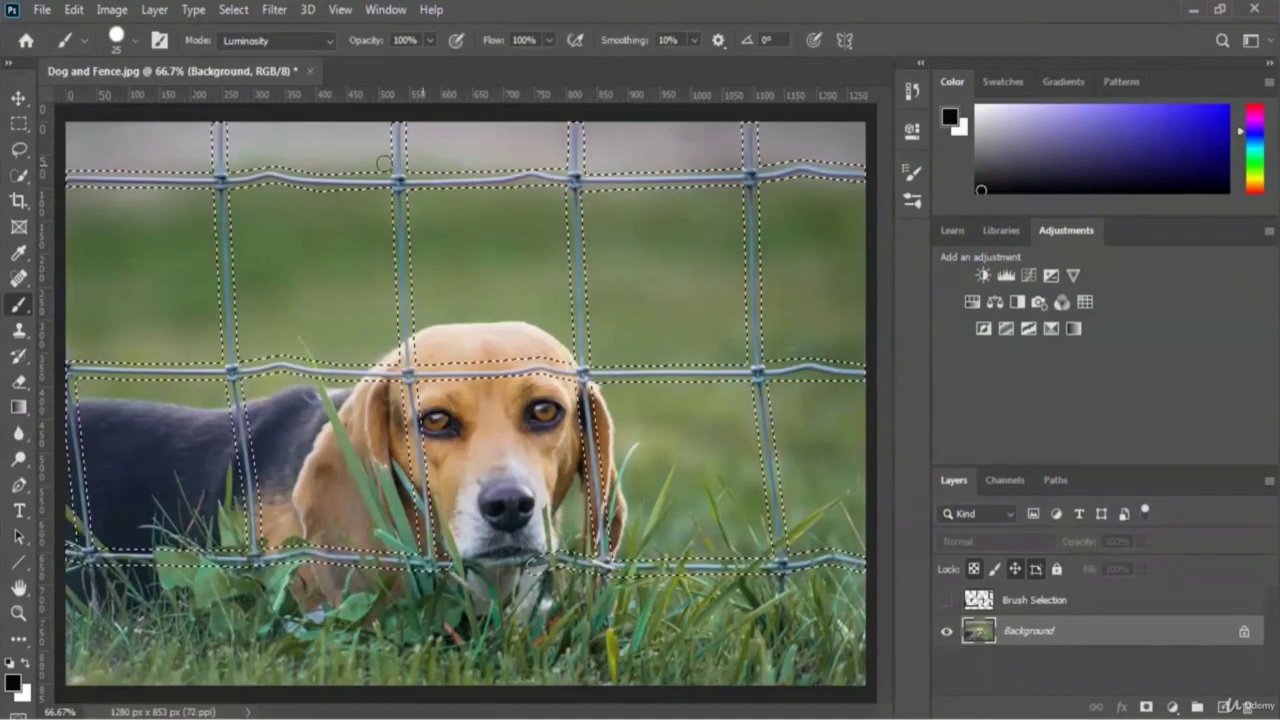
Remove the selected fence with Content-Aware Fill output to a new layer, and deselect
left_click(76, 15)
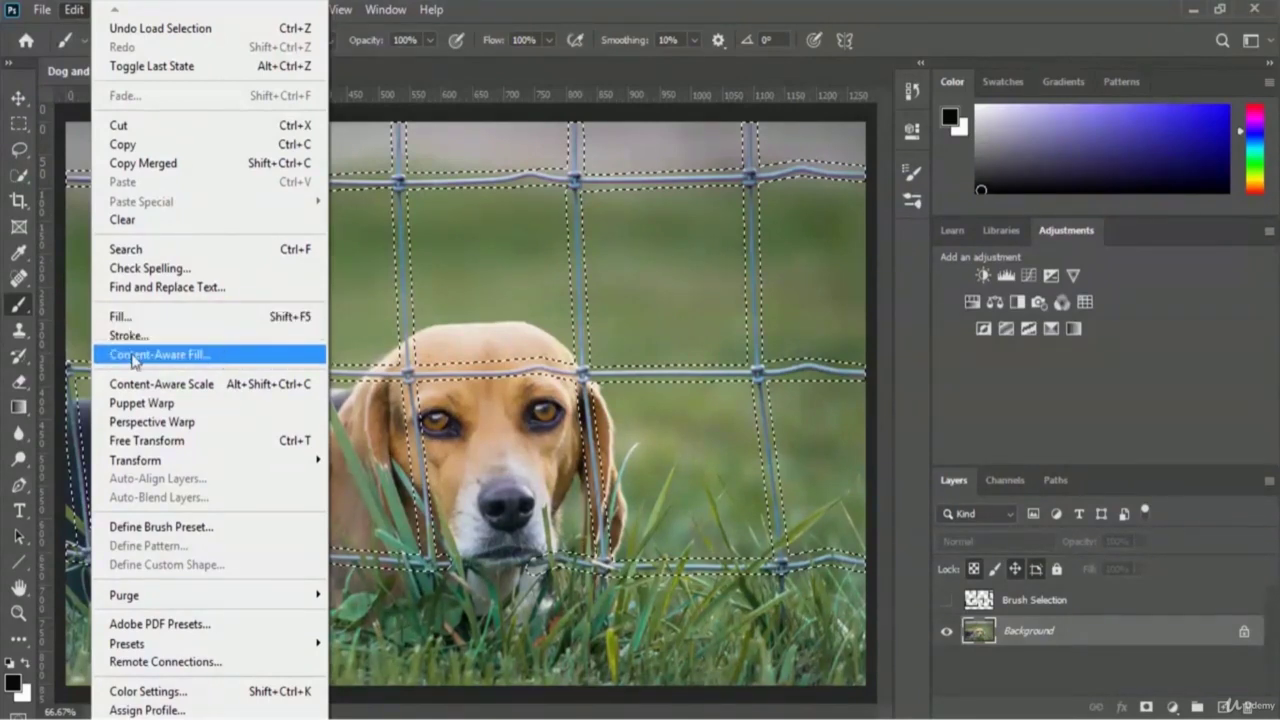
left_click(246, 357)
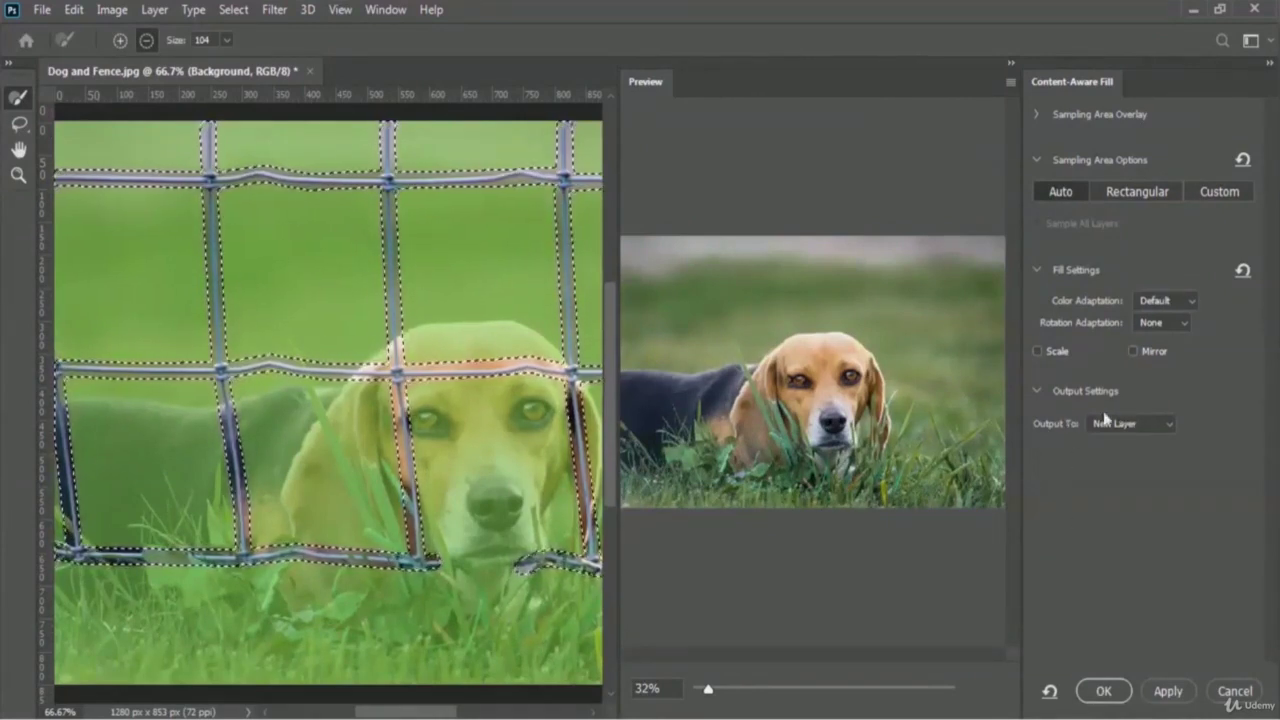
left_click(1141, 426)
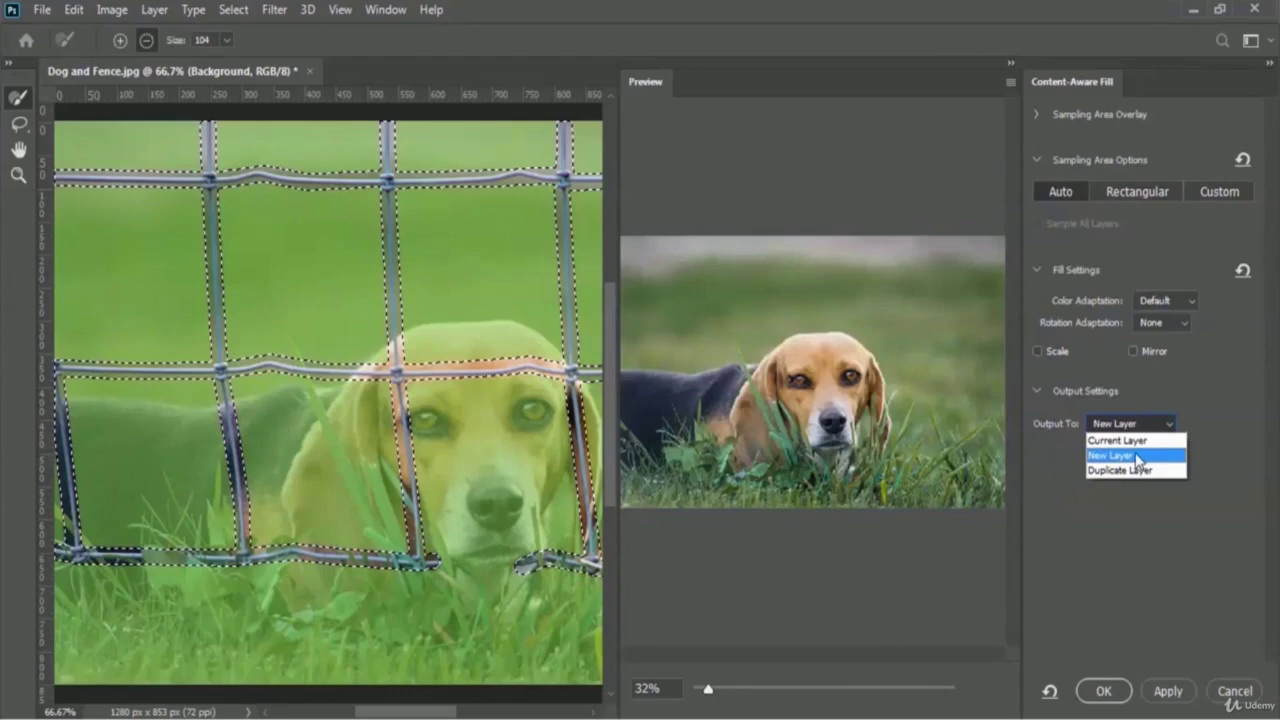
left_click(1138, 458)
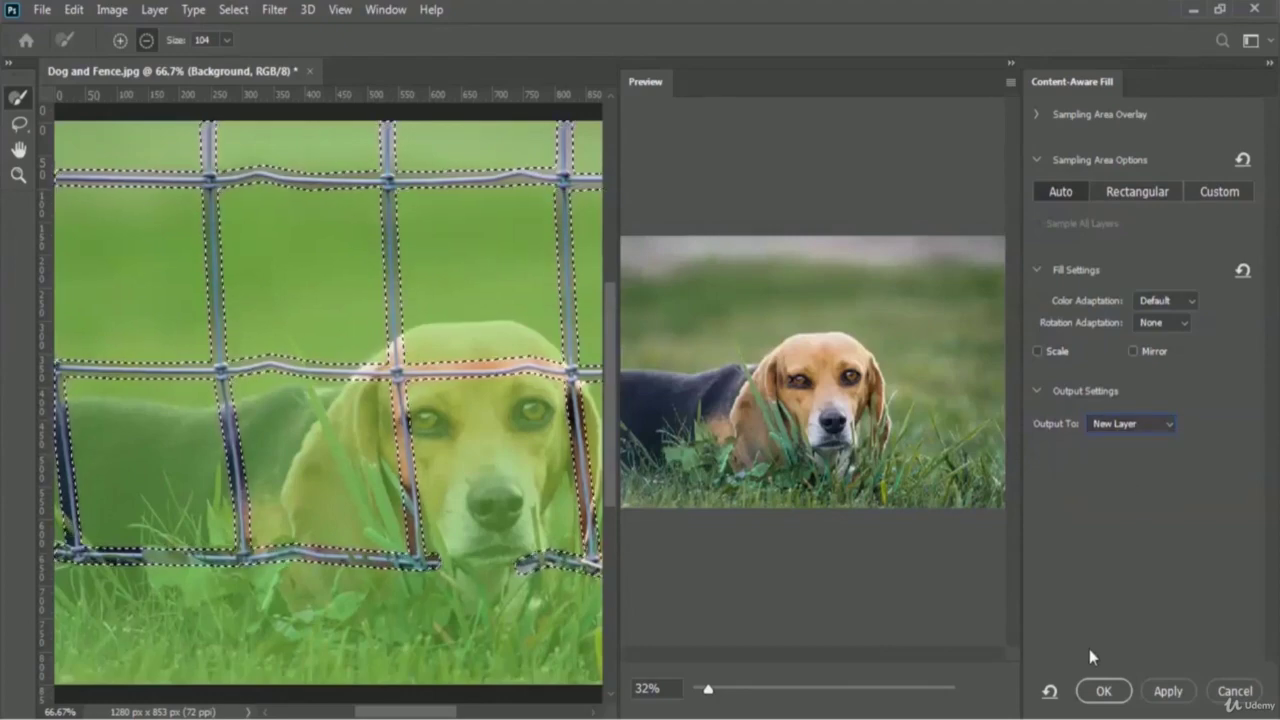
left_click(1103, 690)
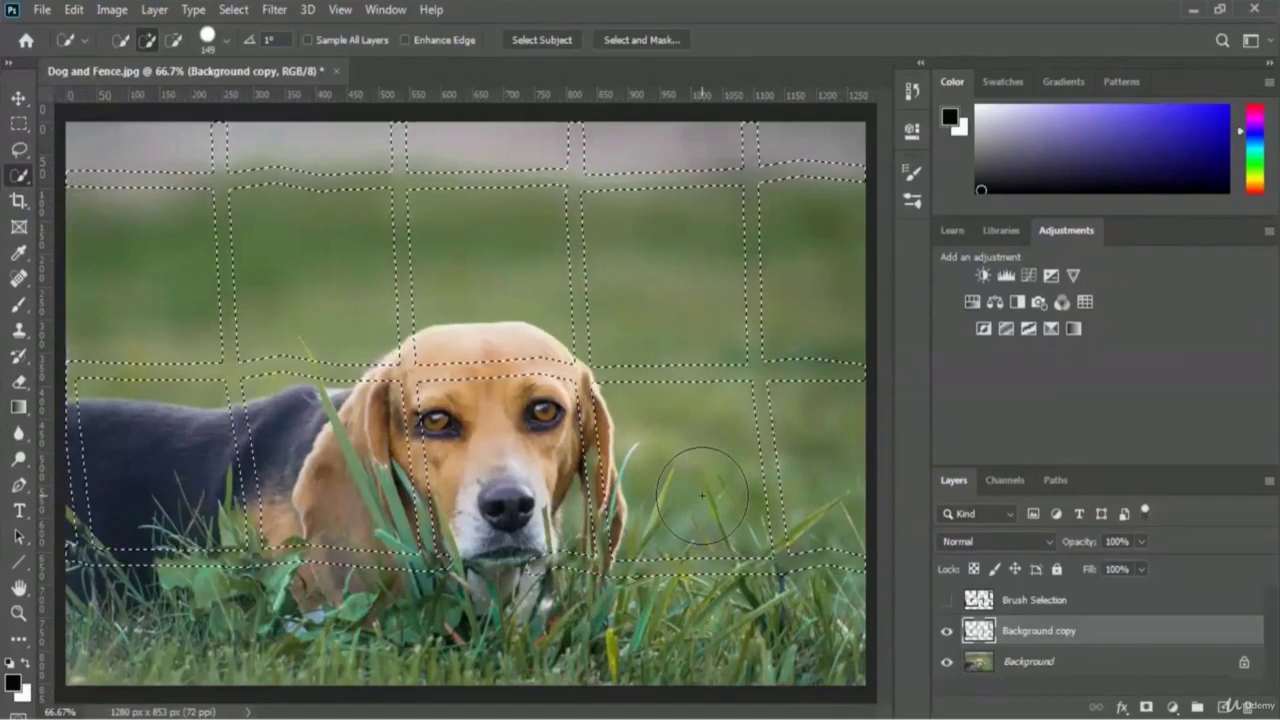
key("ctrl+d")
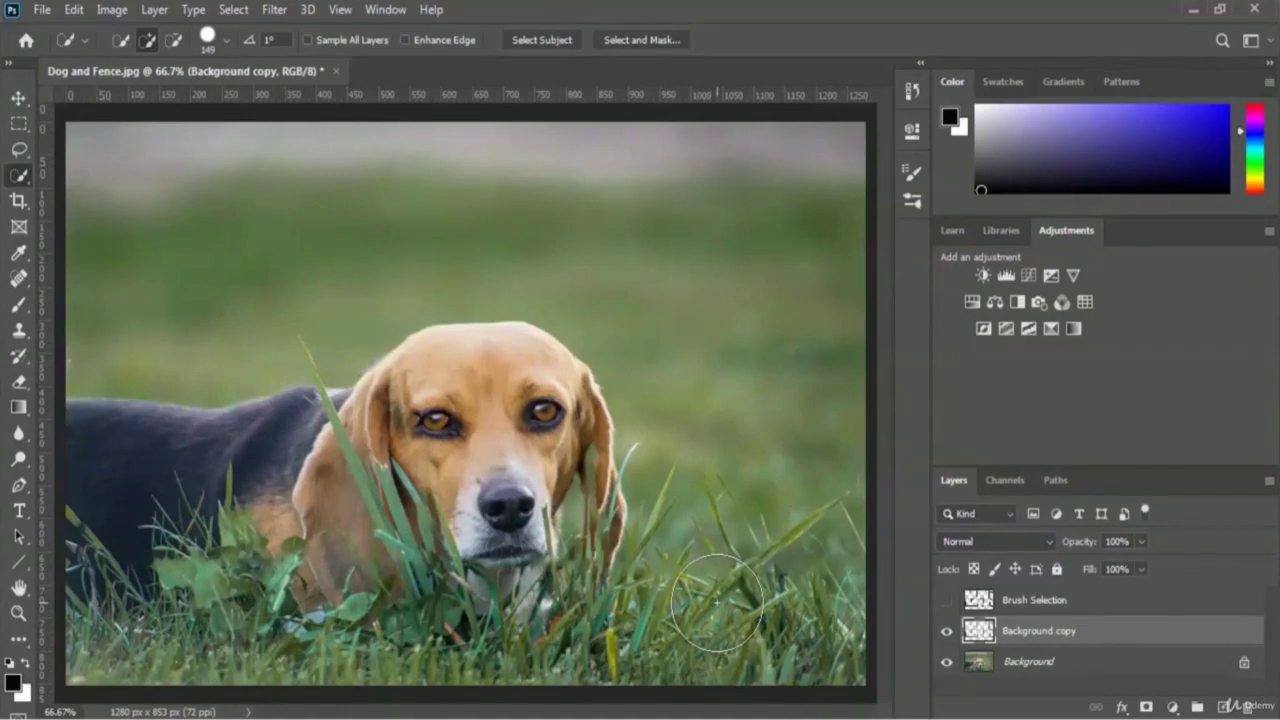
On the Background layer, select the foreground grass with a 151 px Quick Selection brush and subtract the blurred backdrop above it
key("b")
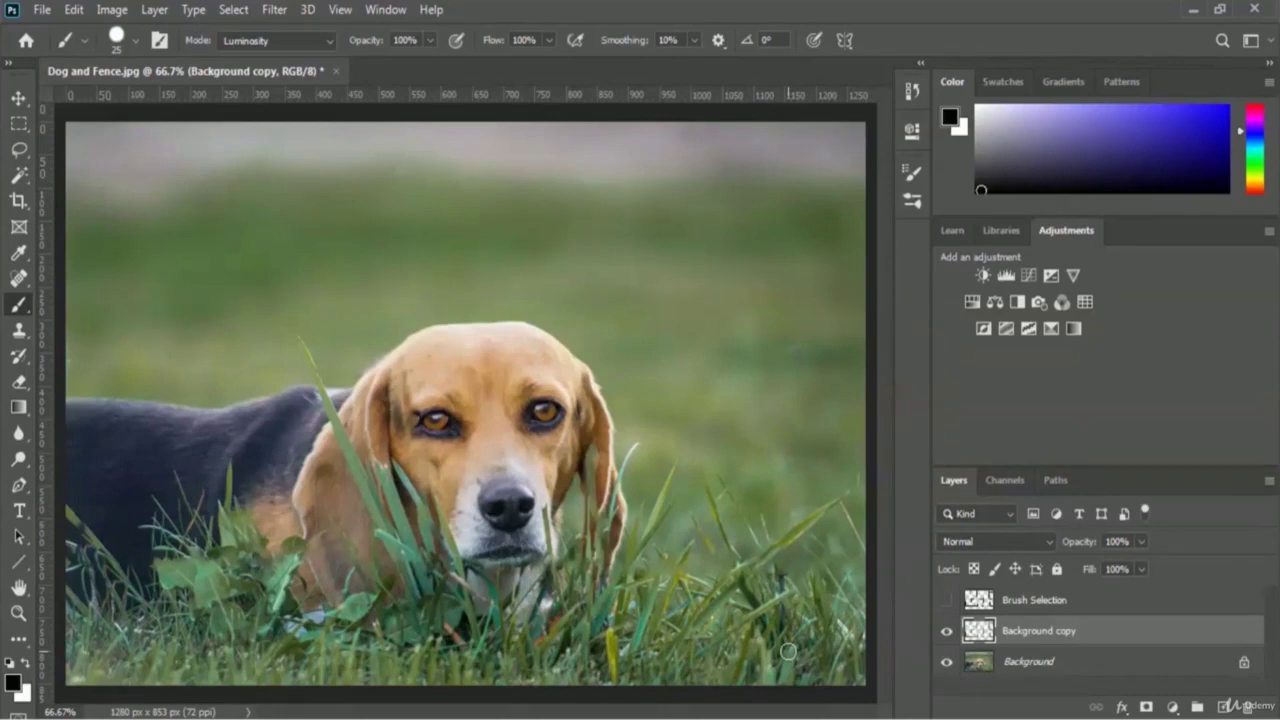
left_click(1017, 670)
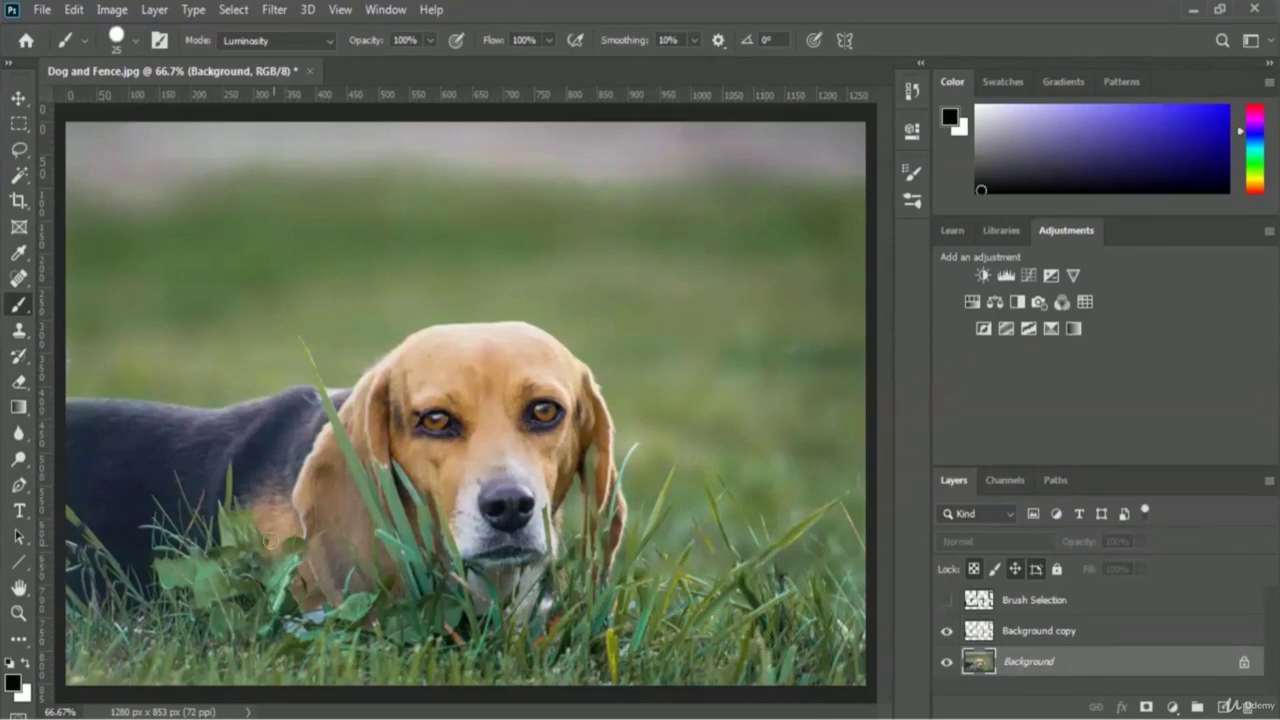
left_click(21, 180)
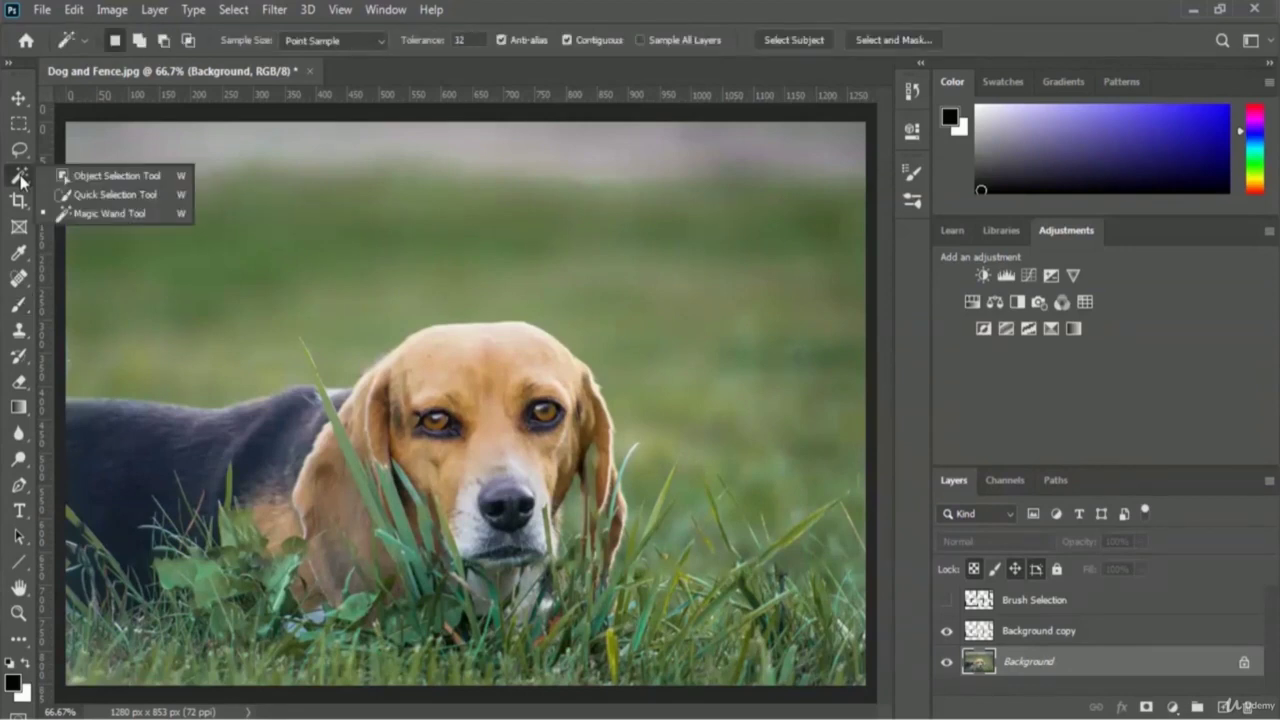
left_click(120, 196)
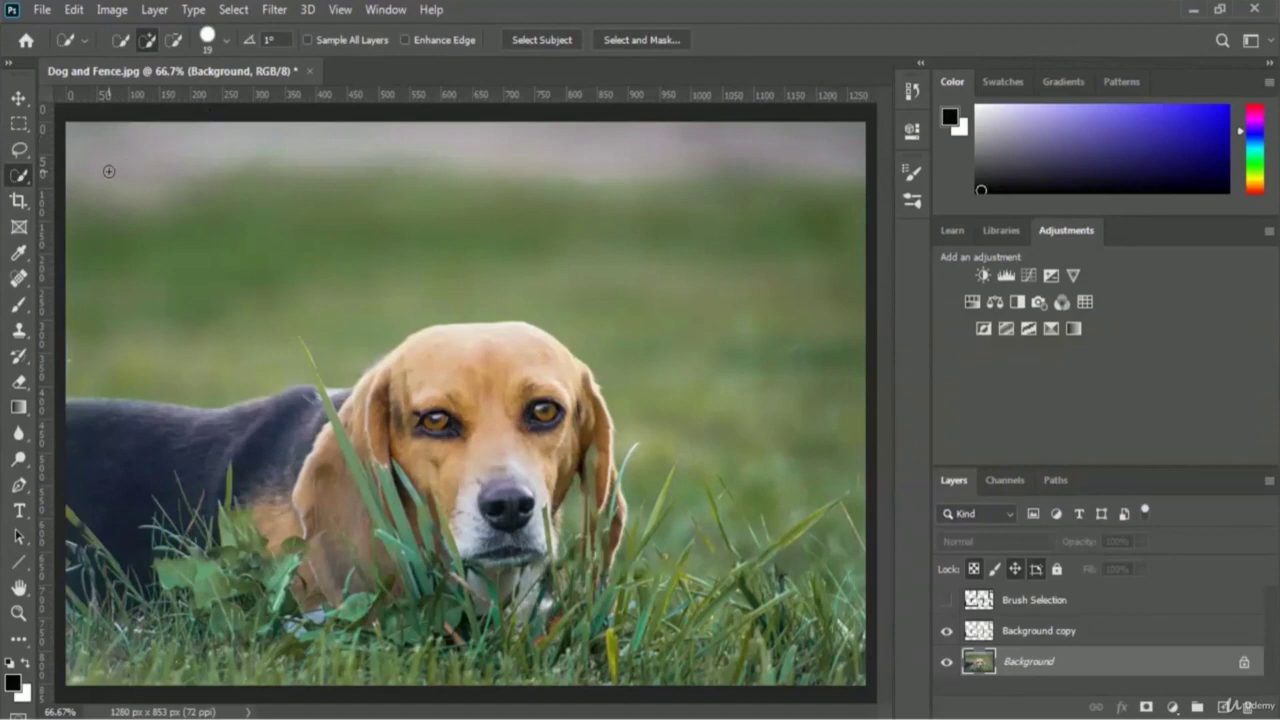
left_click(226, 41)
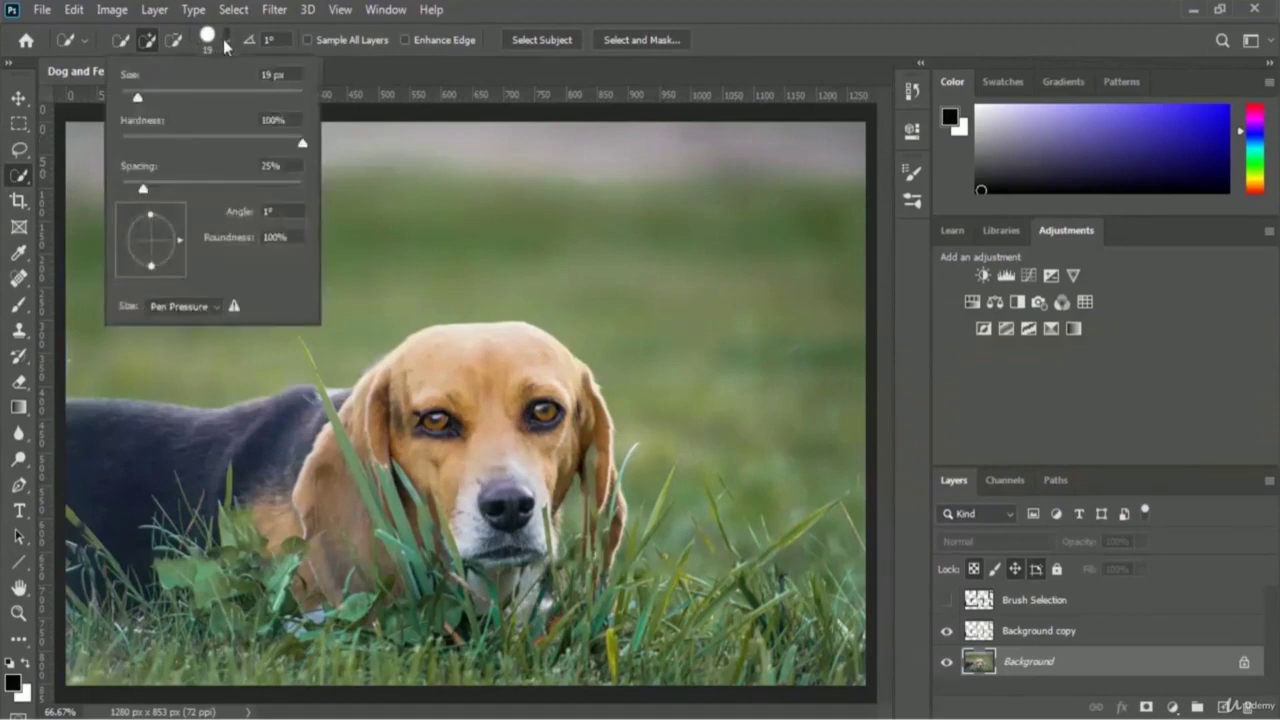
left_click(205, 96)
left_click_drag(205, 96, 236, 100)
left_click(474, 66)
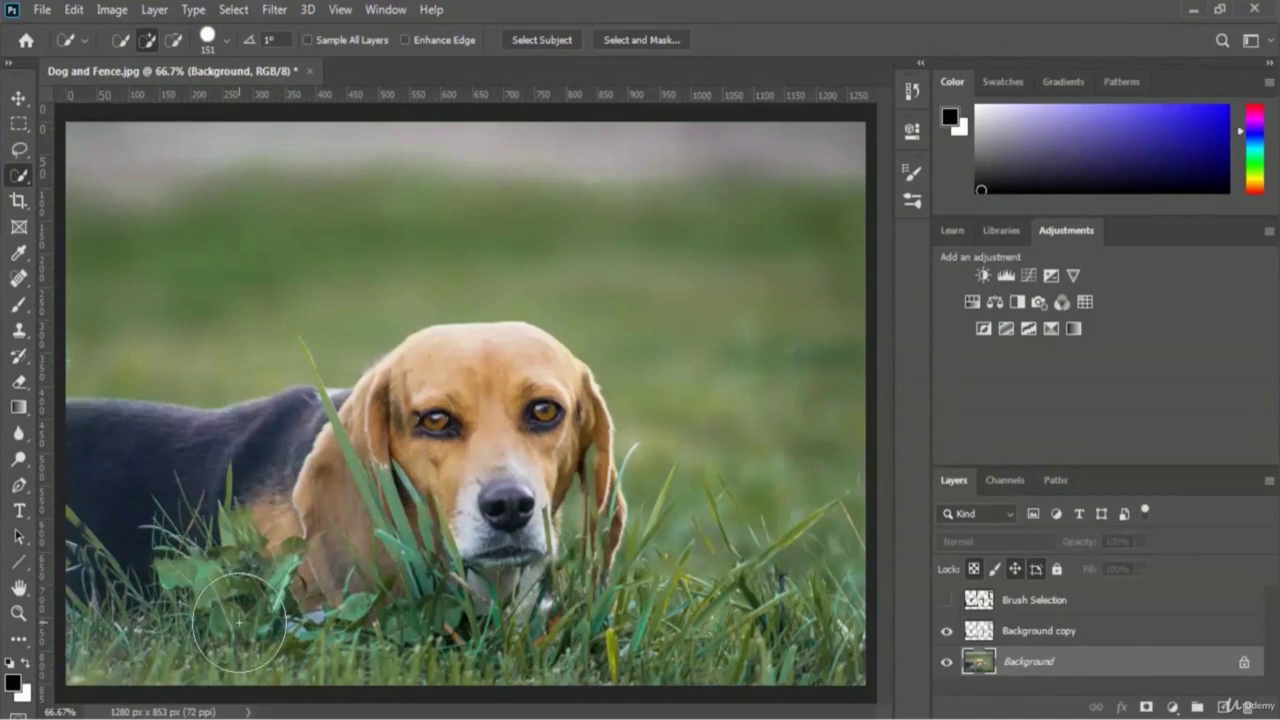
left_click(148, 42)
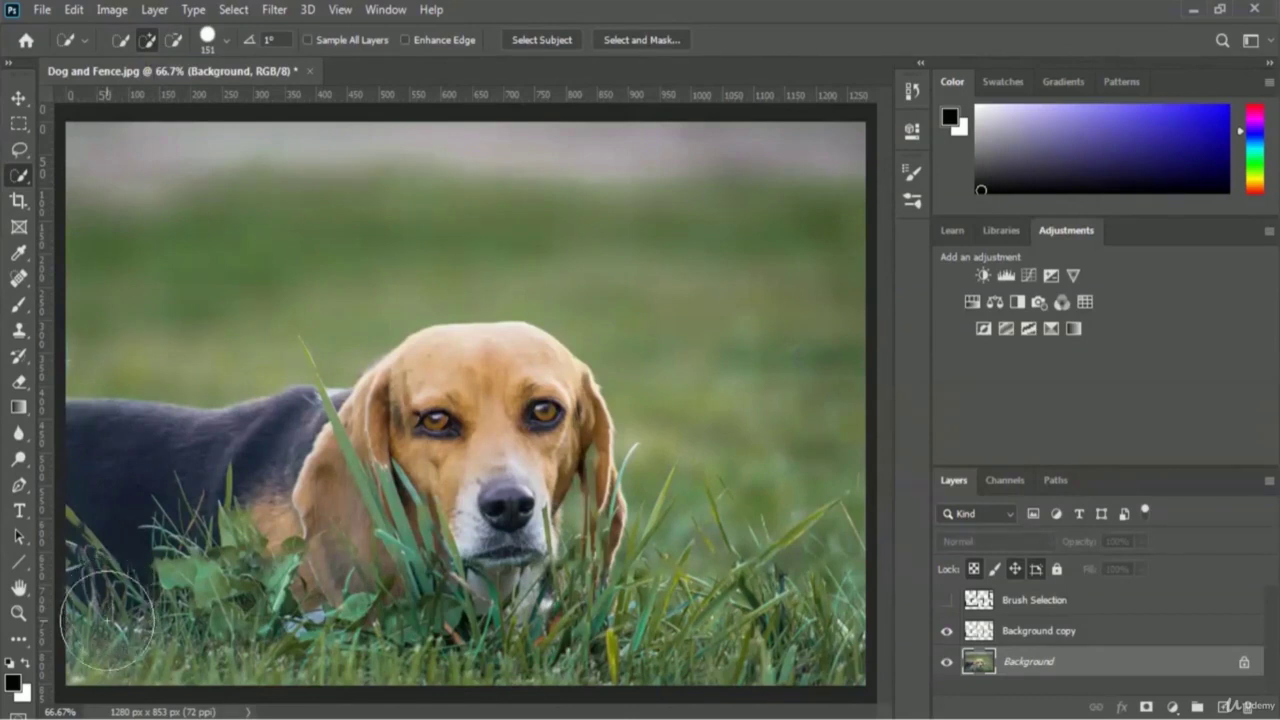
mouse_move(104, 620)
left_mouse_down()
mouse_move(370, 640)
mouse_move(430, 660)
mouse_move(520, 630)
mouse_move(772, 600)
left_mouse_up()
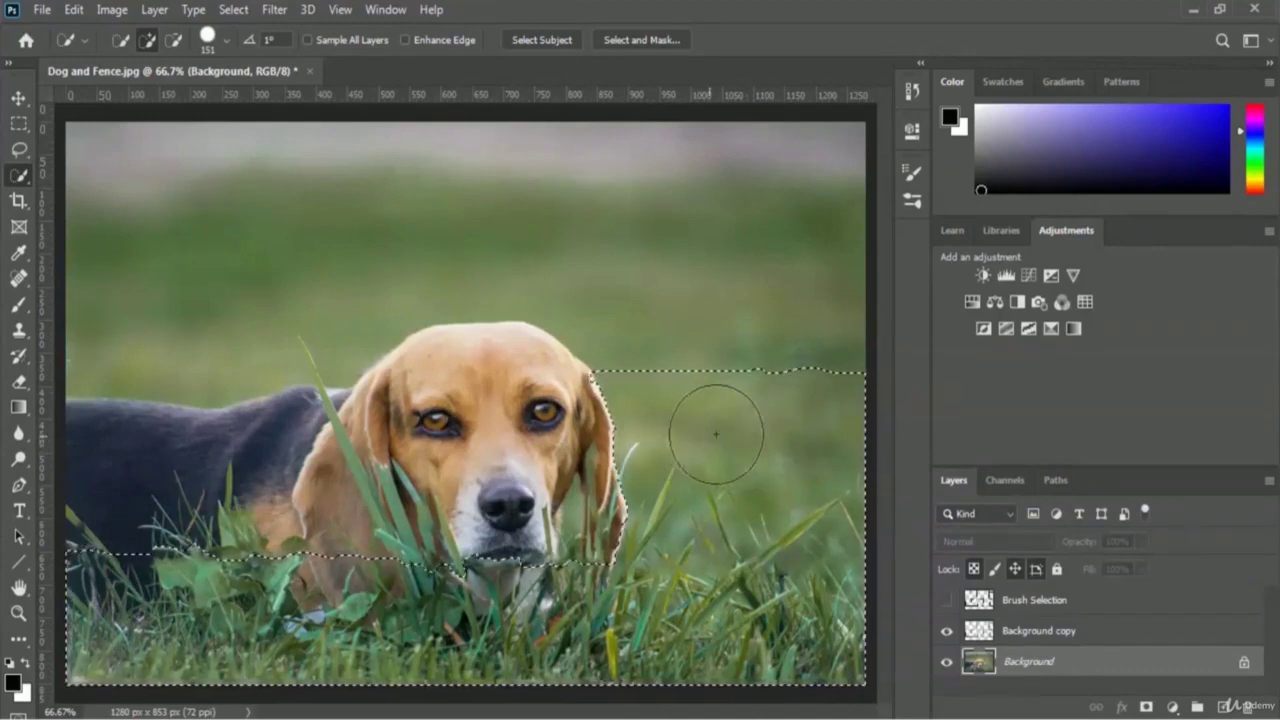
left_click(175, 44)
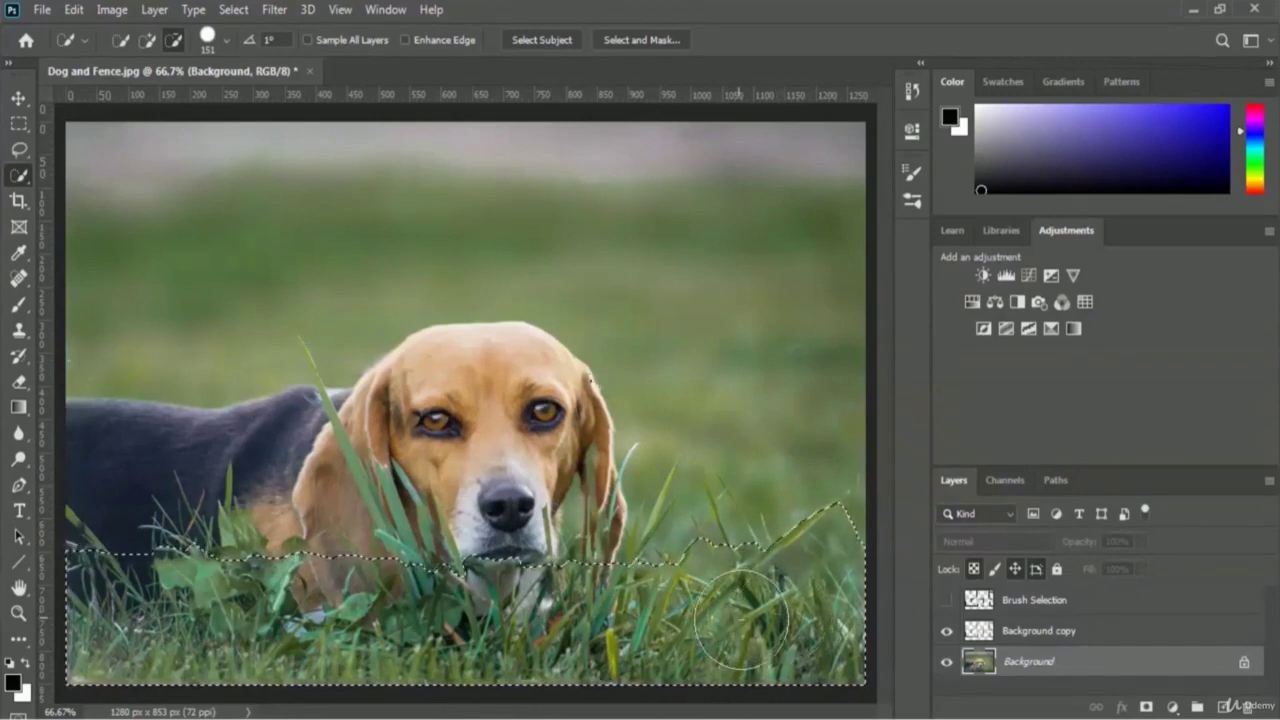
Add a Vibrance adjustment layer for the selected grass and set Vibrance to +100
left_click(1074, 276)
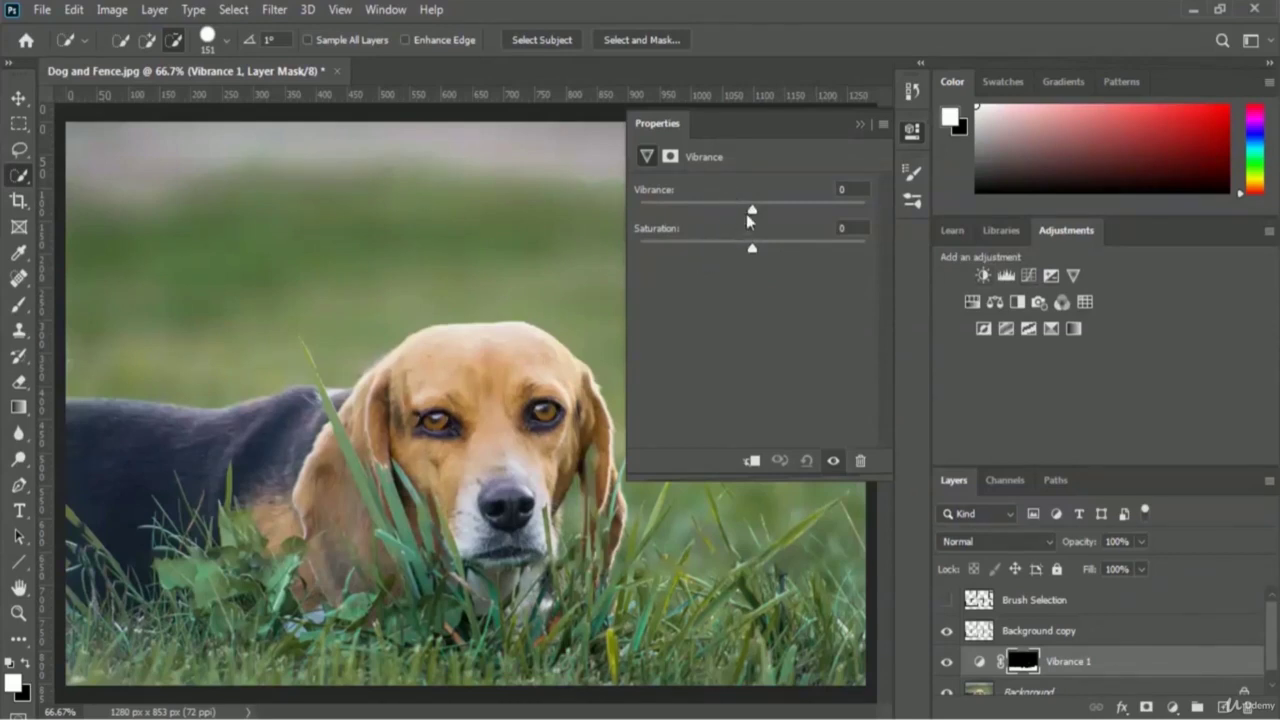
left_click_drag(752, 213, 803, 216)
left_click_drag(820, 209, 878, 206)
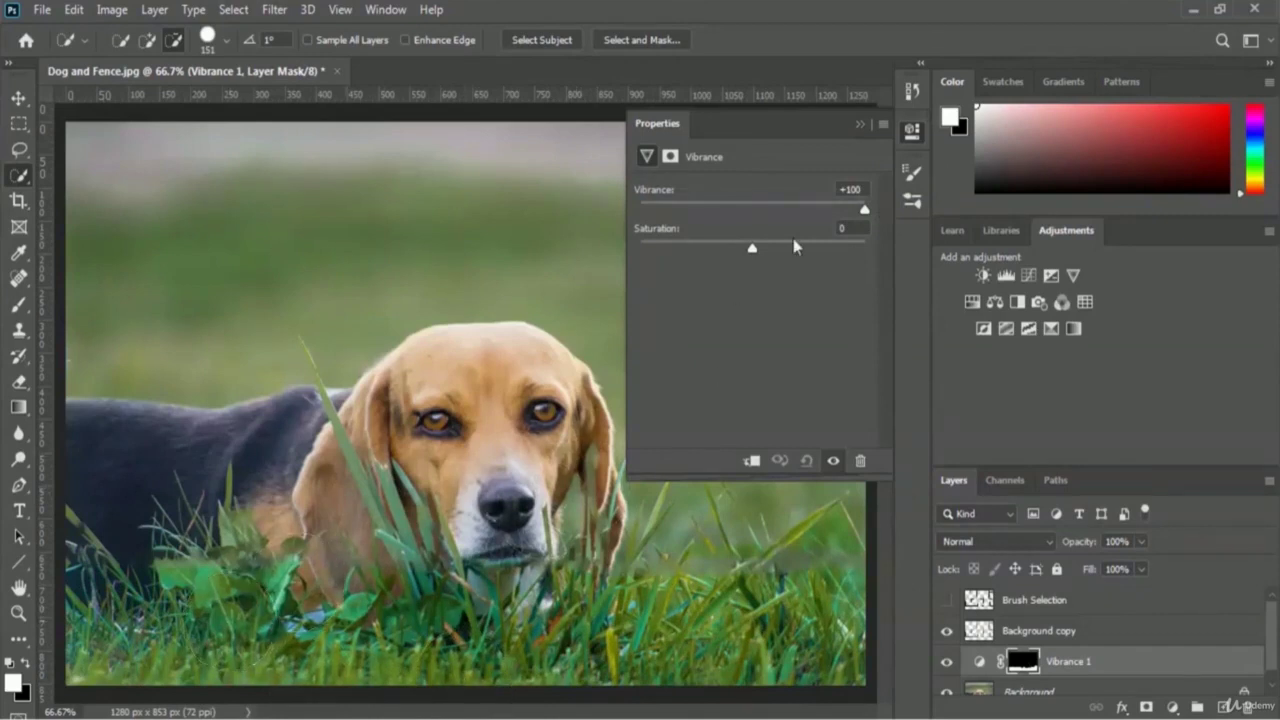
left_click(860, 122)
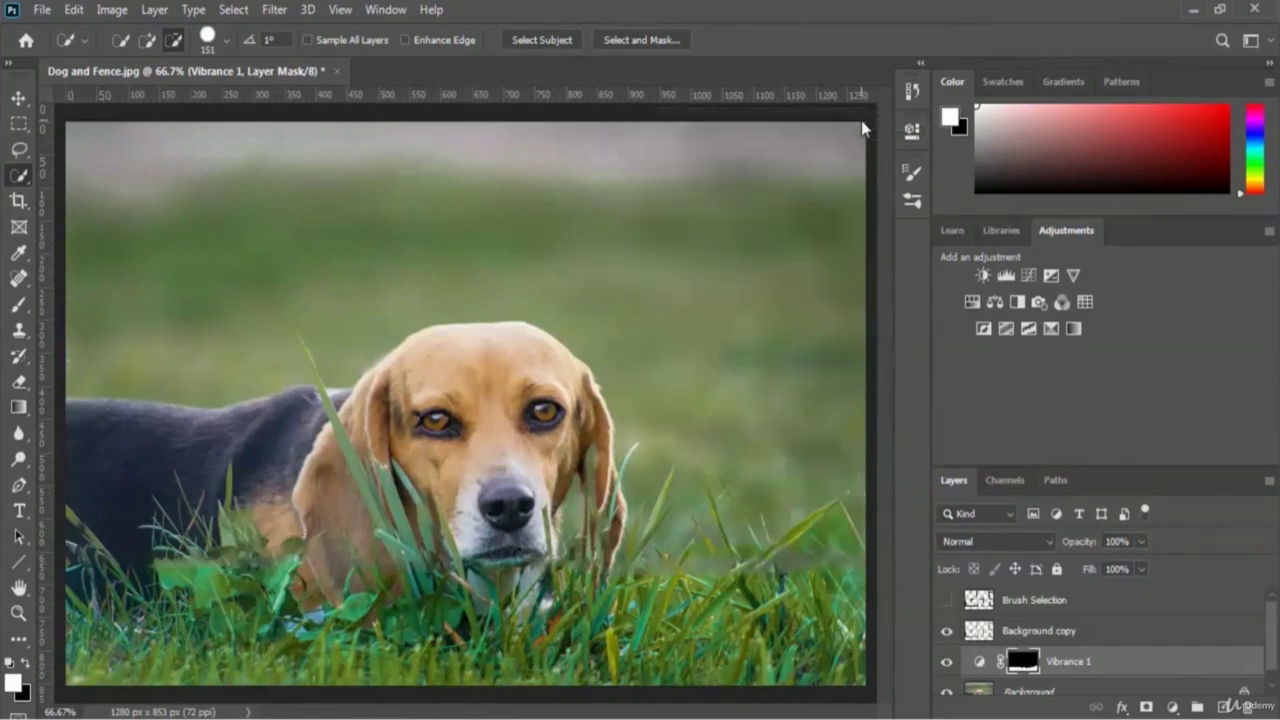
Delete the hidden Brush Selection layer
left_click(1036, 604)
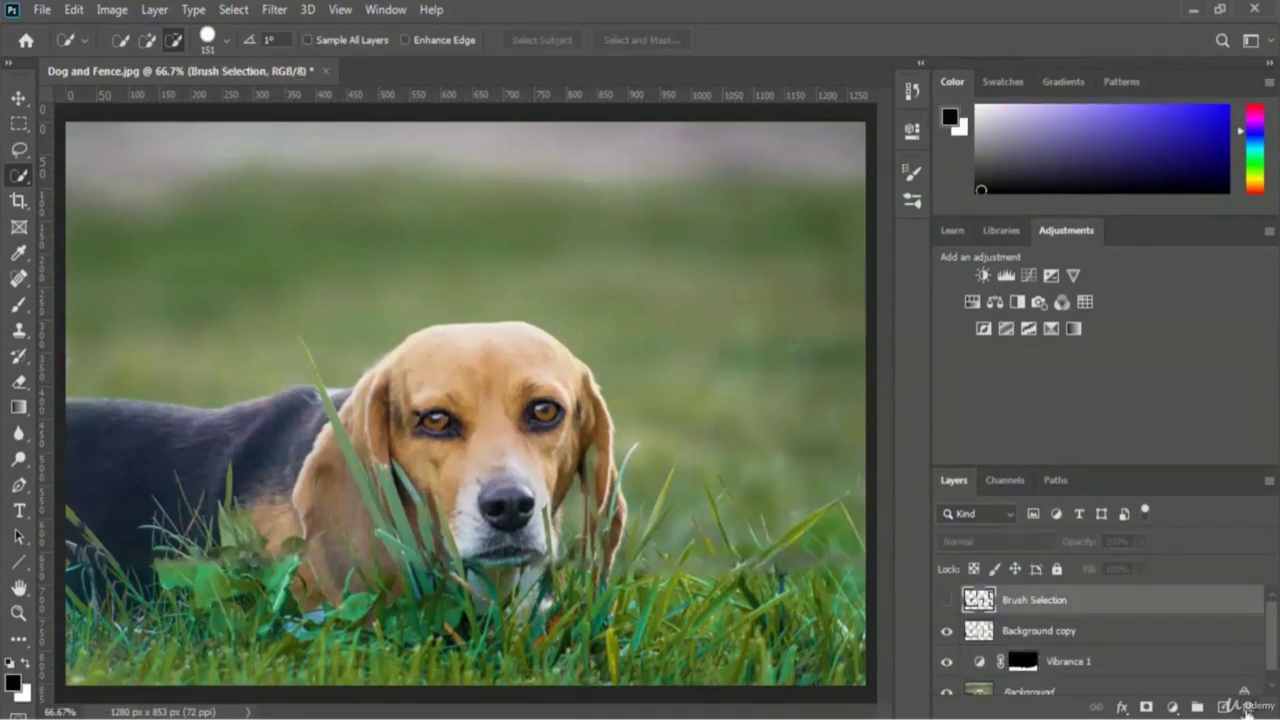
left_click(1245, 708)
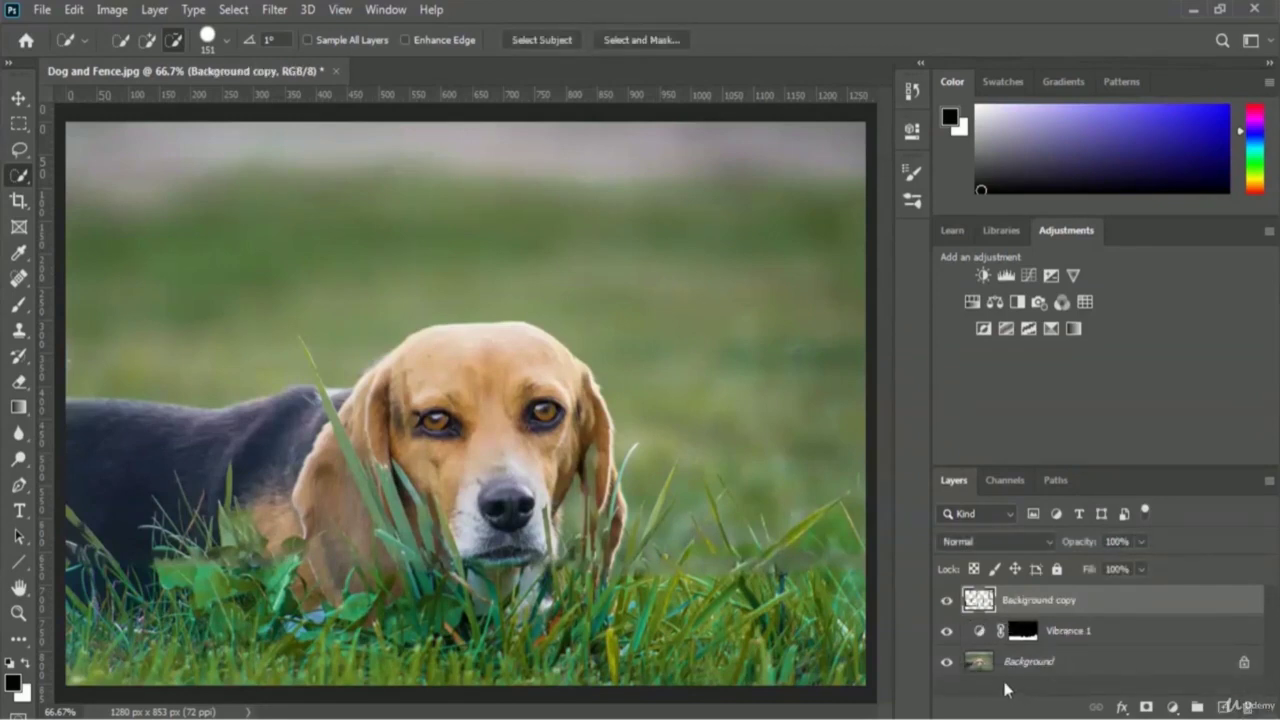
Convert the Vibrance 1 and Background layers into one smart object and rename it "Image and Vibrance"
left_click(1022, 630)
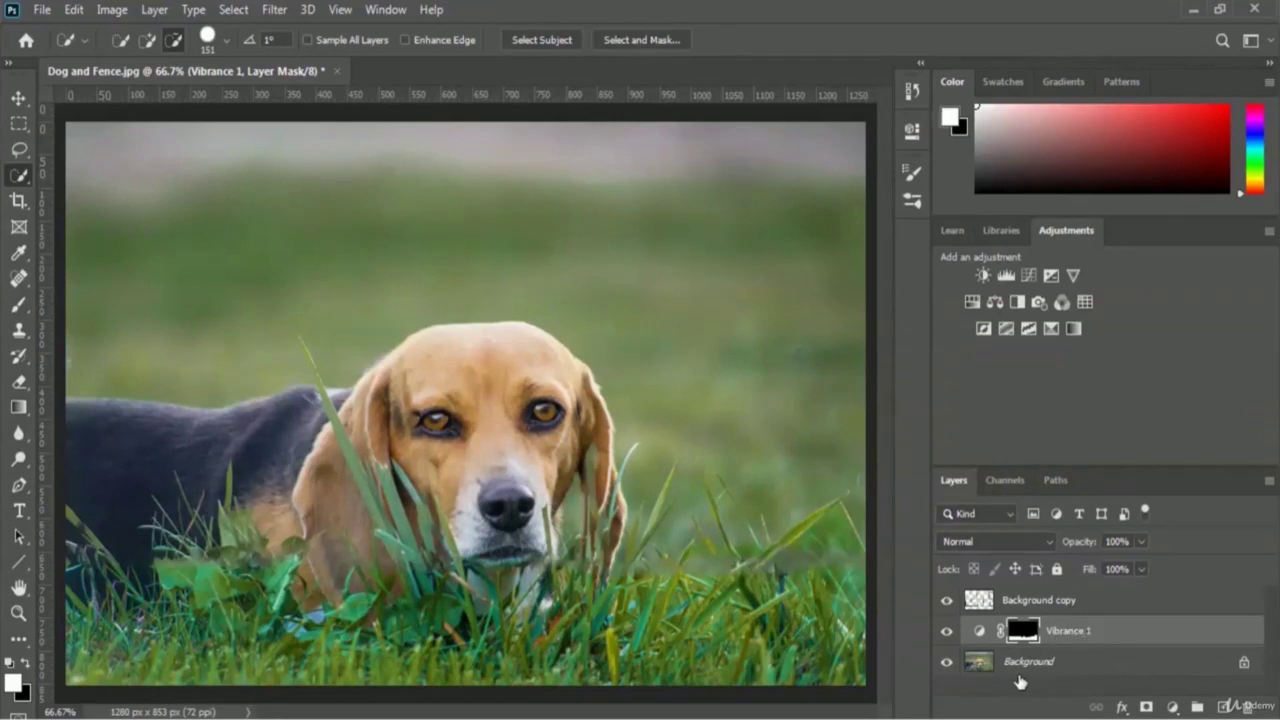
left_click(1095, 668)
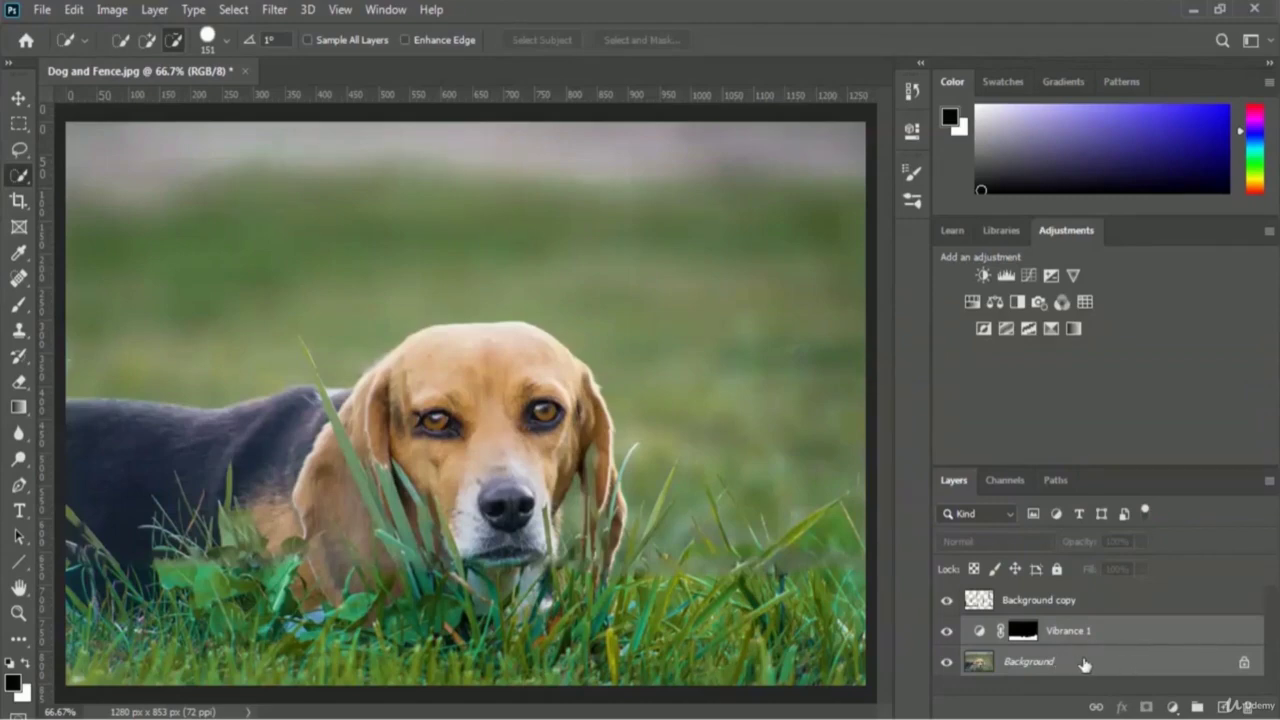
right_click(1084, 637)
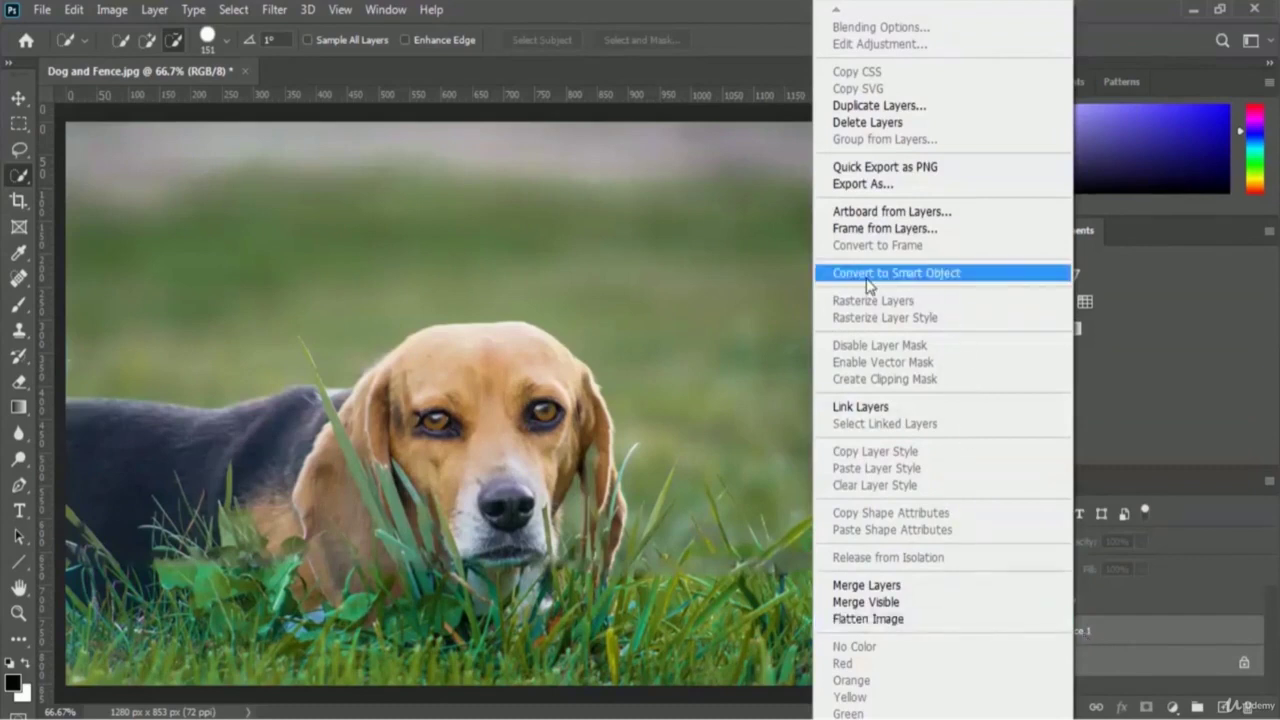
left_click(1002, 272)
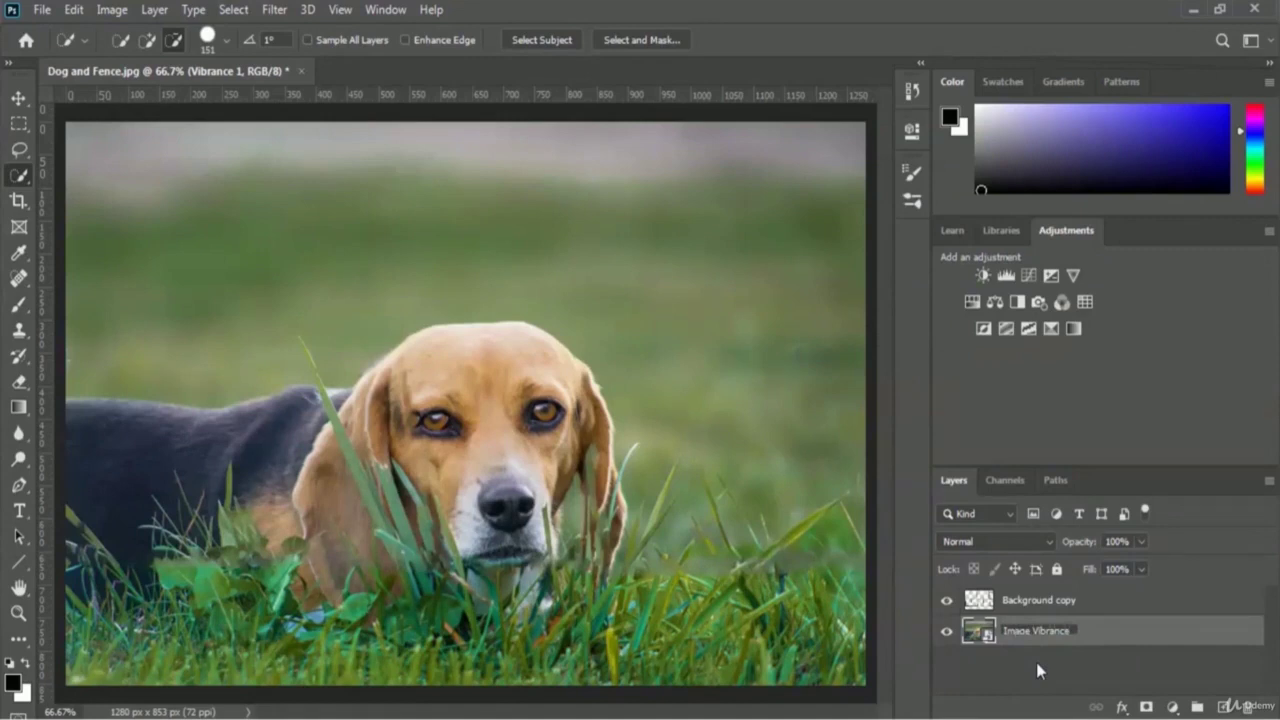
type("and Vibrance")
key("Return")
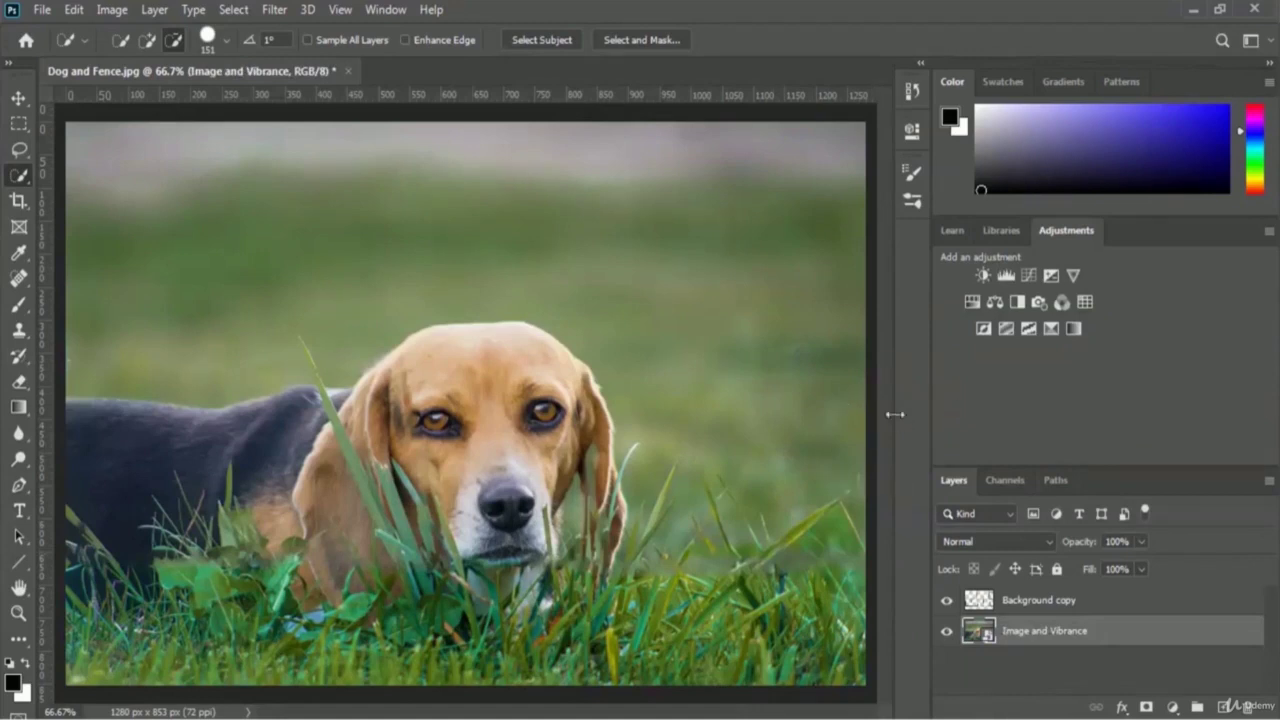